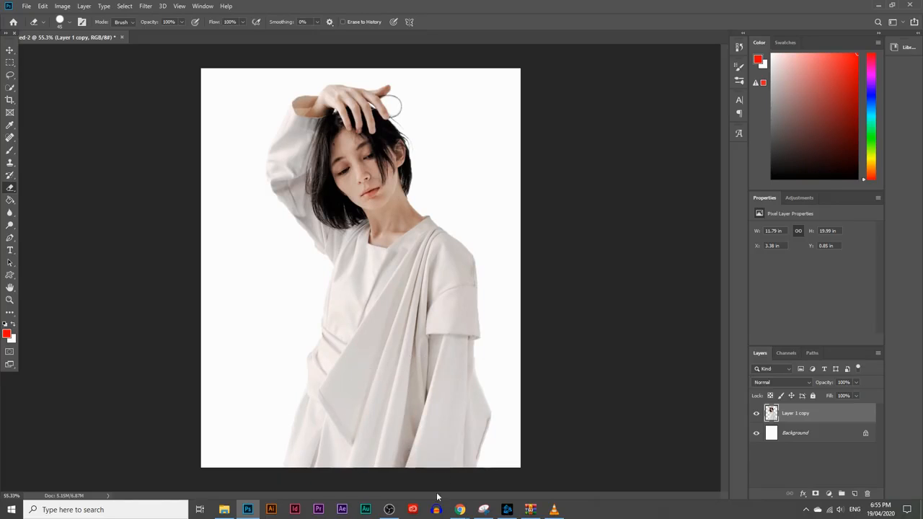
Switch to Chrome and examine the modern red watercolor splash and the splatter search results on Freepik
mouse_move(460, 508)
click(476, 481)
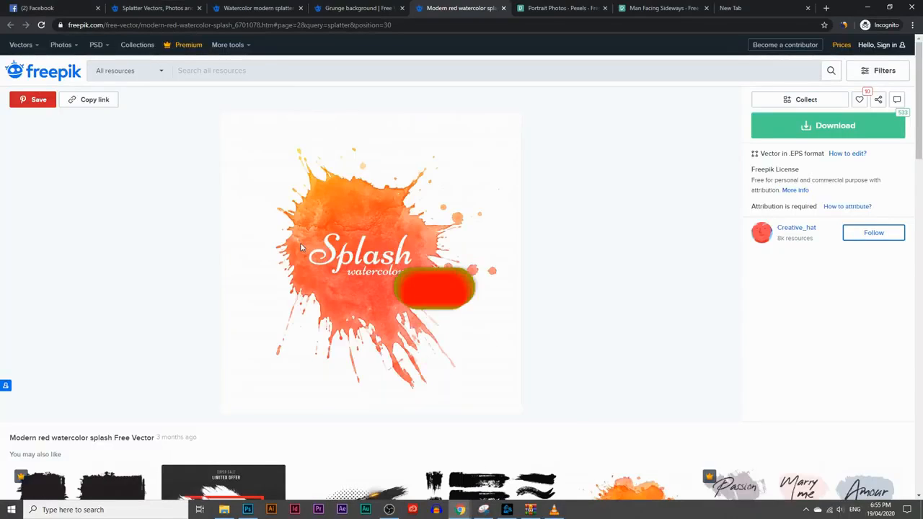
scroll(487, 395, down, 3)
scroll(461, 268, up, 3)
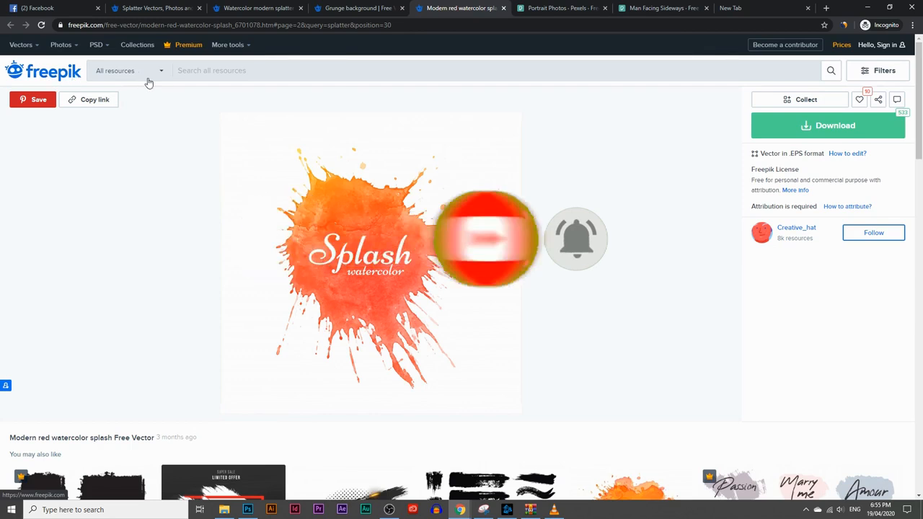
click(159, 8)
scroll(387, 241, up, 2)
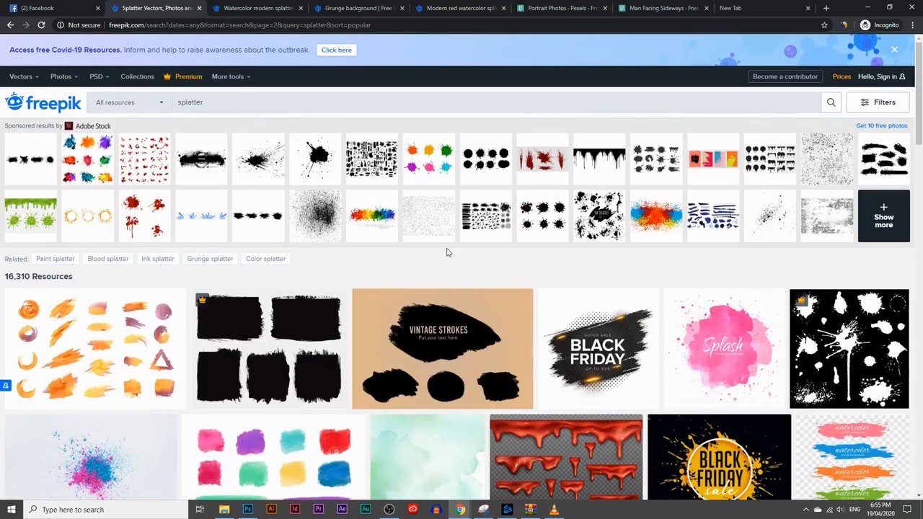
click(130, 102)
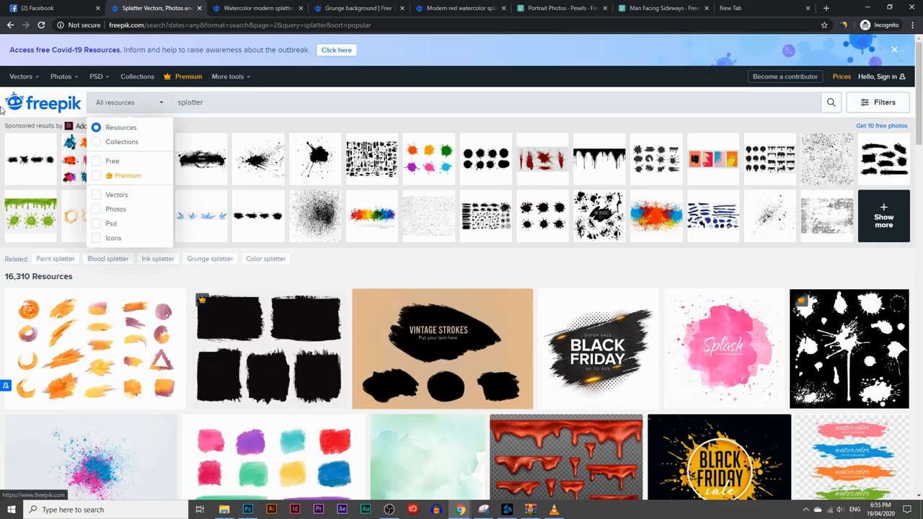
click(541, 279)
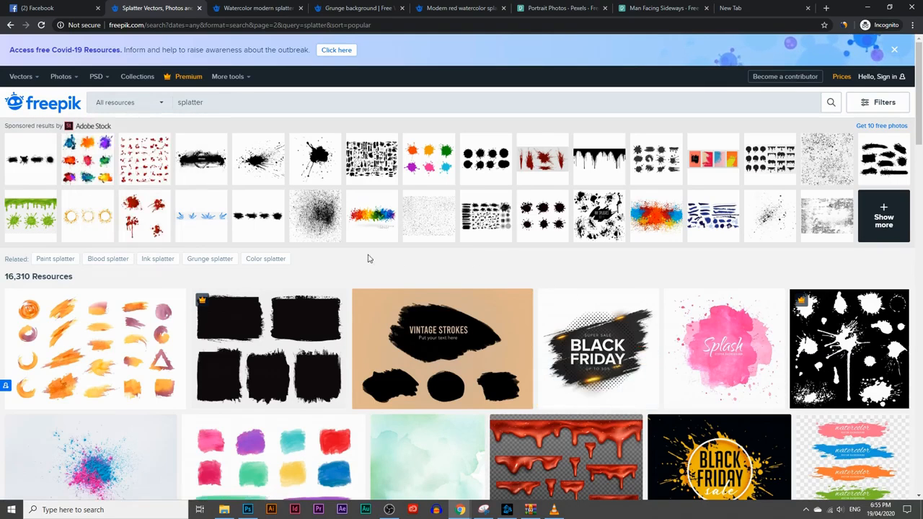
scroll(356, 276, down, 2)
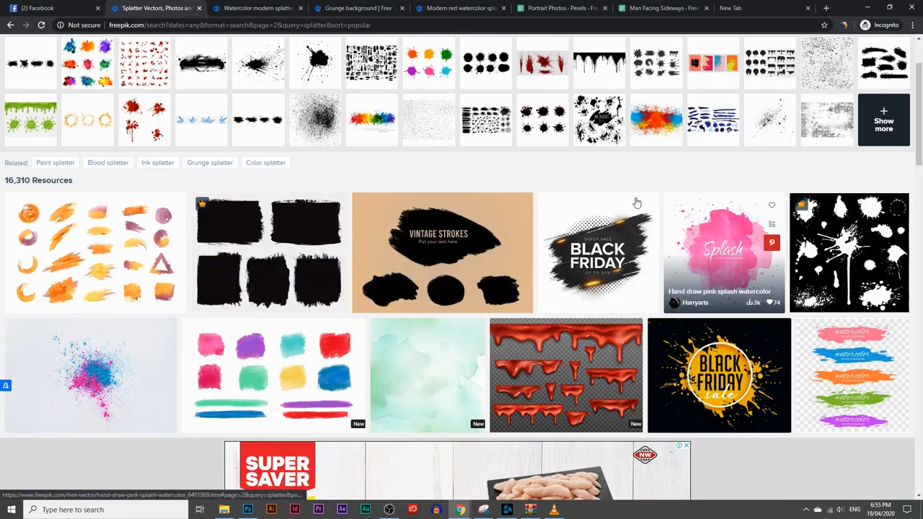
click(481, 7)
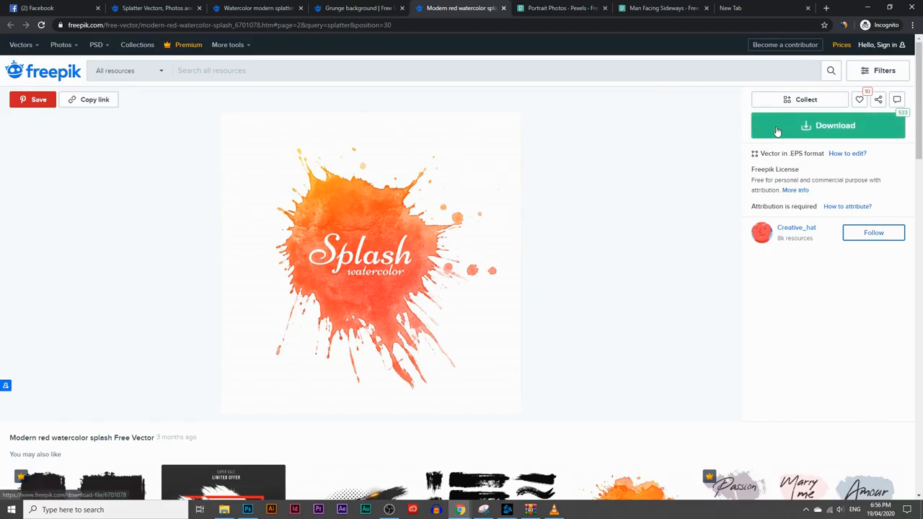
Place 7767.jpg from the modern-red-watercolor-splash.zip archive into the Photoshop portrait document and rasterize its layer
click(530, 509)
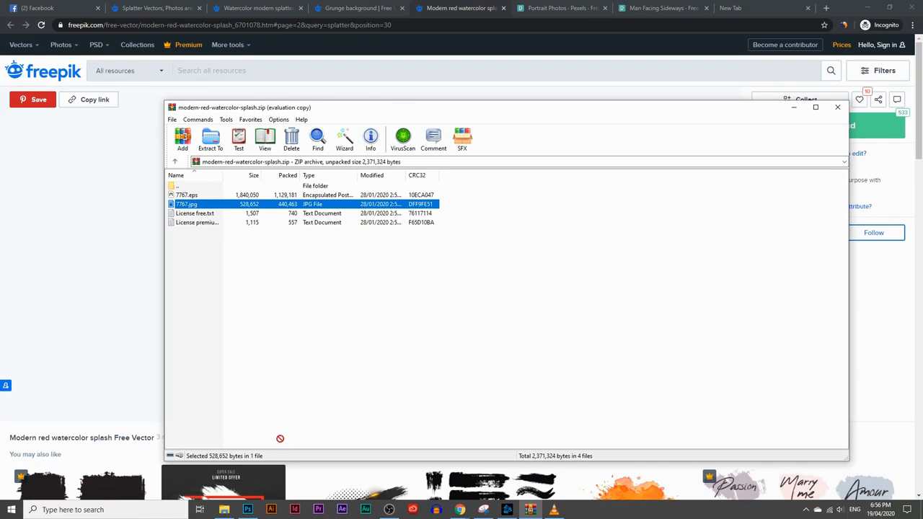
click(247, 509)
drag(384, 268, 395, 280)
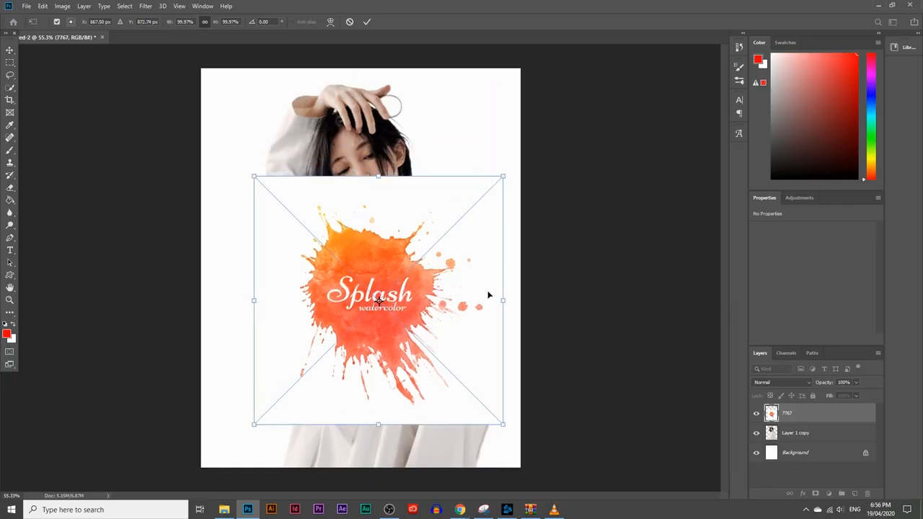
key(e)
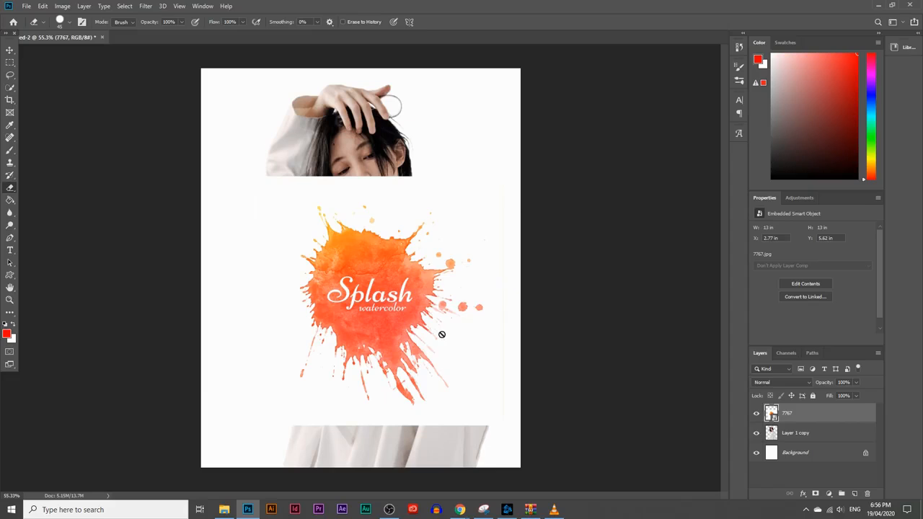
right_click(787, 413)
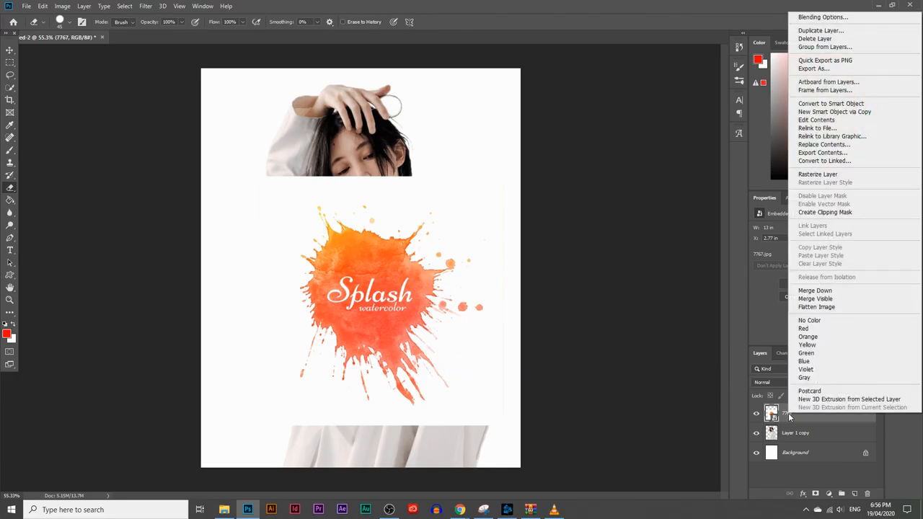
click(825, 174)
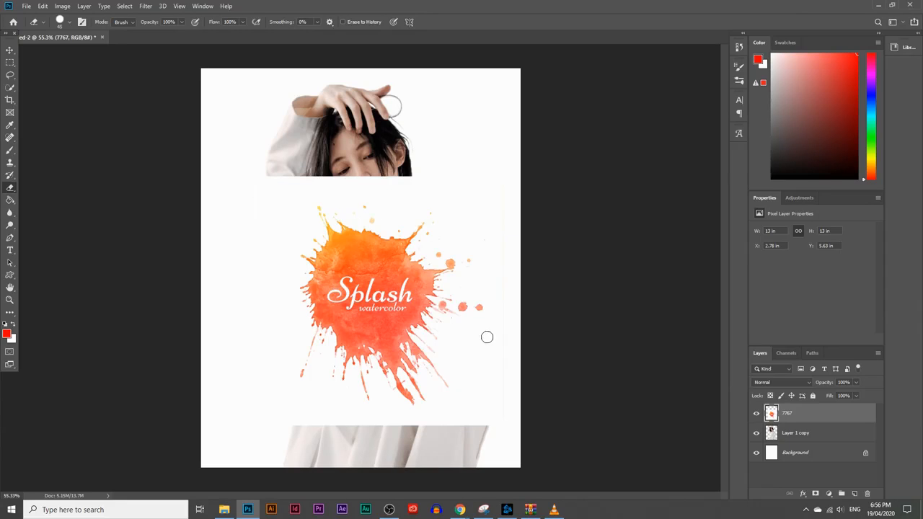
Lower the splash layer's opacity to 70% and shift the splash over the person's torso
click(10, 50)
mouse_move(357, 271)
mouse_down()
mouse_move(350, 264)
mouse_move(357, 271)
mouse_up()
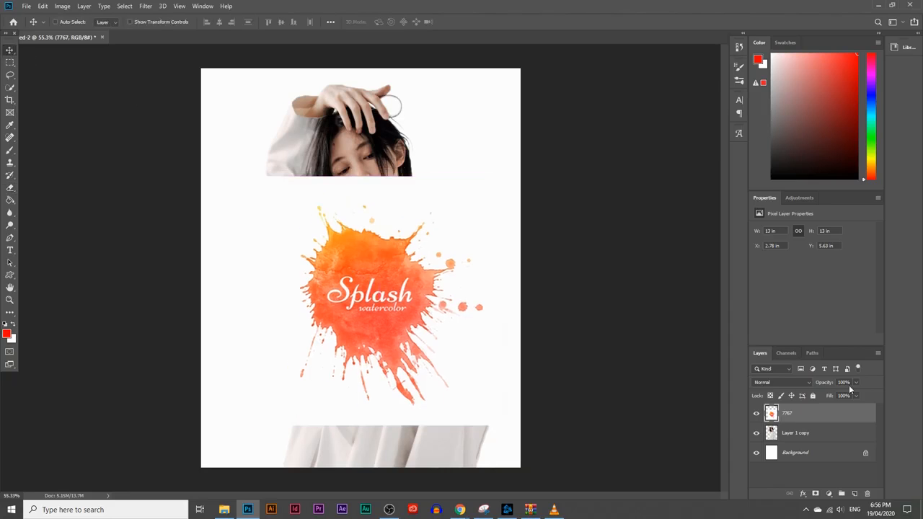
drag(846, 396, 843, 396)
mouse_move(413, 291)
mouse_down()
mouse_move(447, 312)
mouse_move(400, 297)
mouse_move(404, 186)
mouse_move(404, 298)
mouse_move(423, 297)
mouse_up()
Enlarge the splash to about 15.88 in square over the torso and set its layer opacity to 100%
key(ctrl+t)
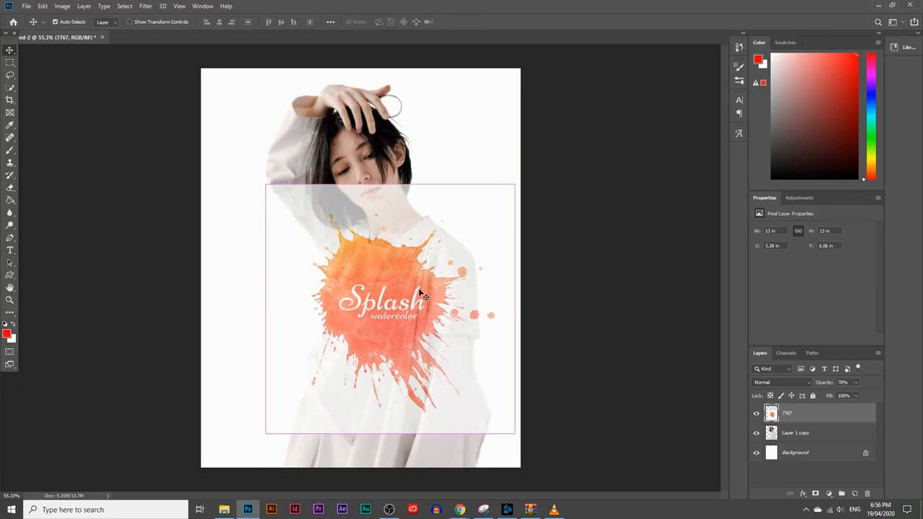
drag(391, 435, 400, 481)
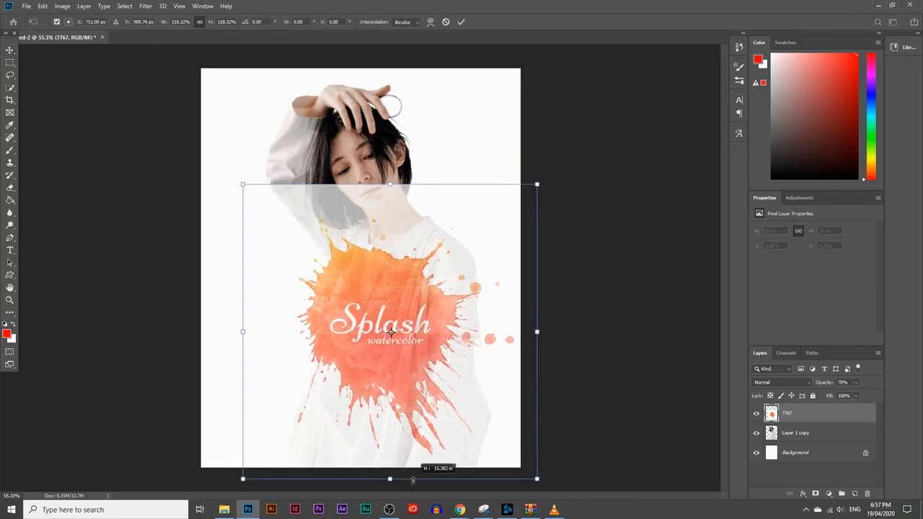
drag(367, 379, 392, 378)
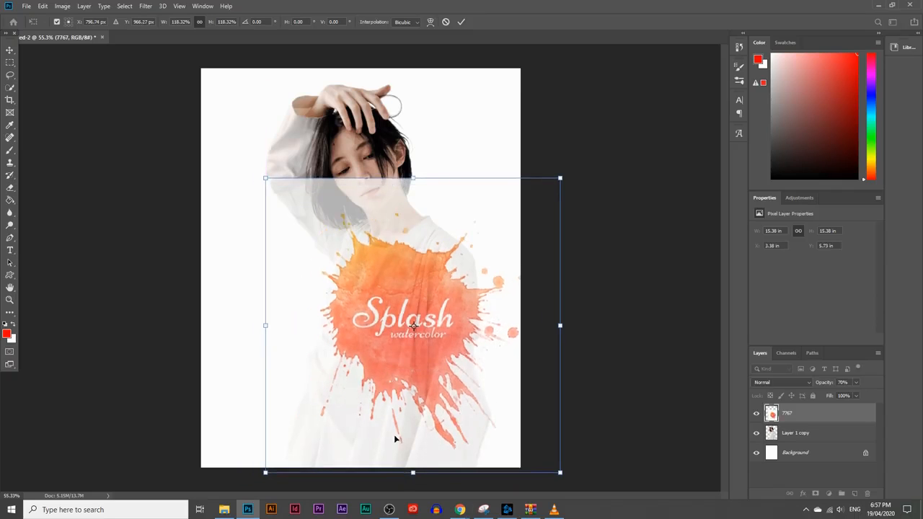
drag(413, 473, 416, 483)
drag(374, 378, 372, 376)
key(Return)
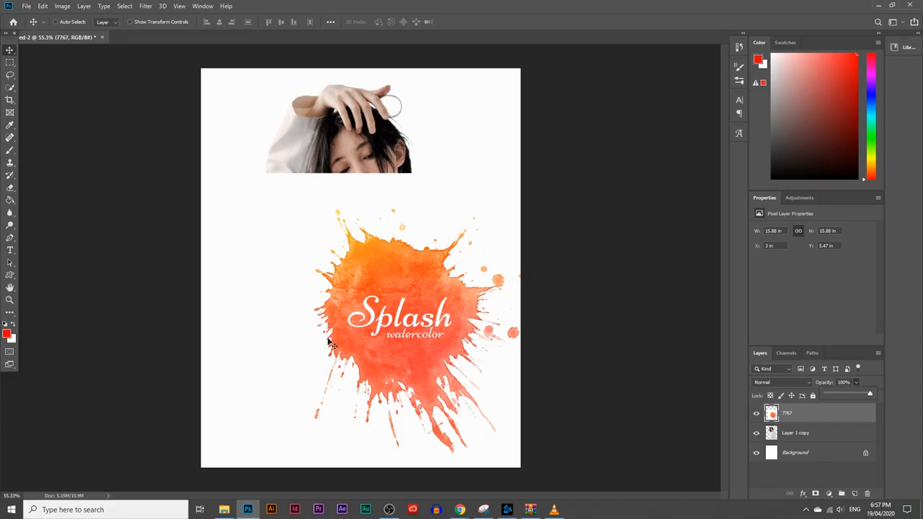
click(839, 423)
Apply a Threshold adjustment with level 232 to the 7767 splash layer
click(63, 6)
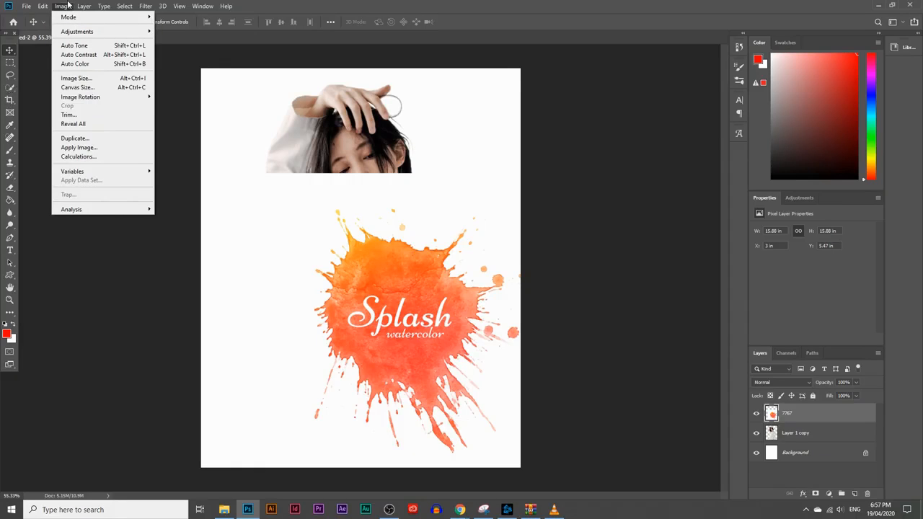
mouse_move(76, 32)
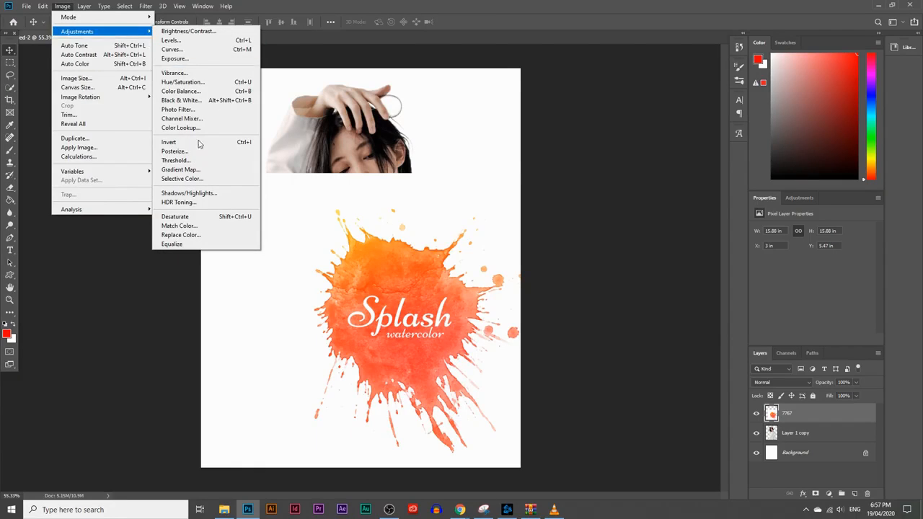
click(806, 418)
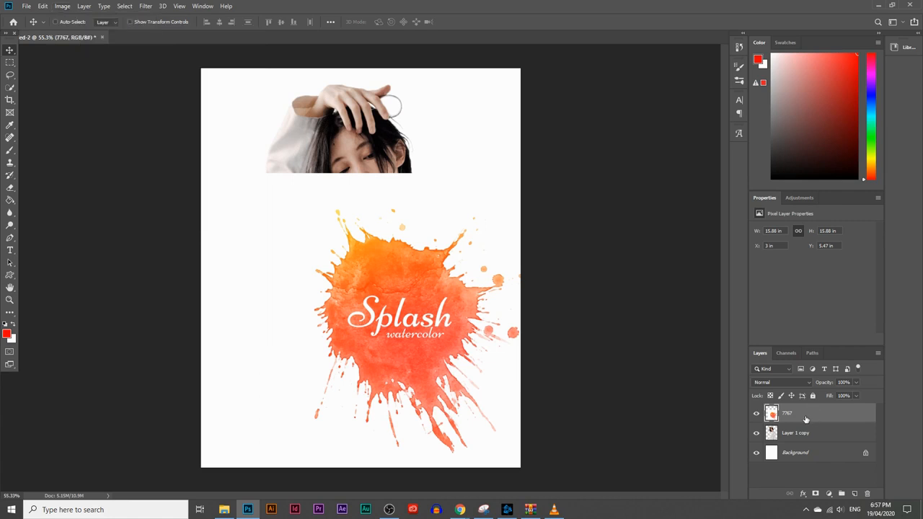
click(62, 6)
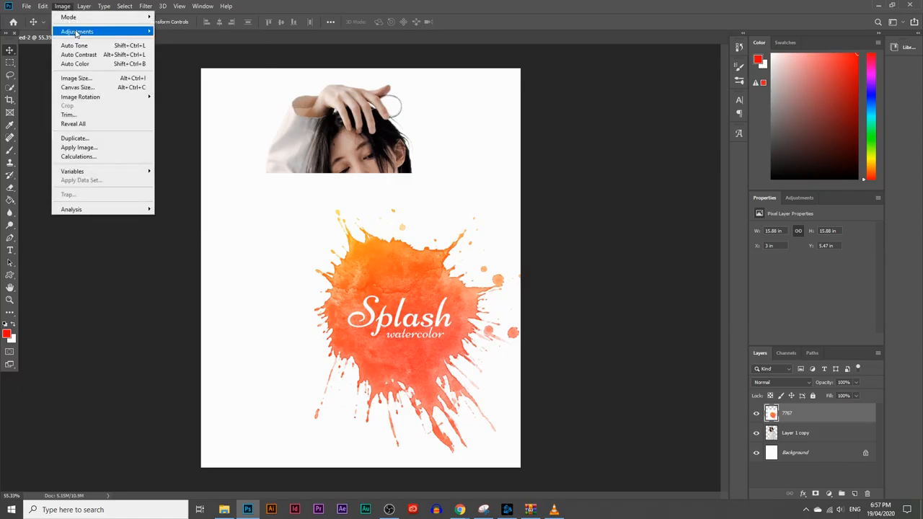
mouse_move(79, 32)
click(173, 160)
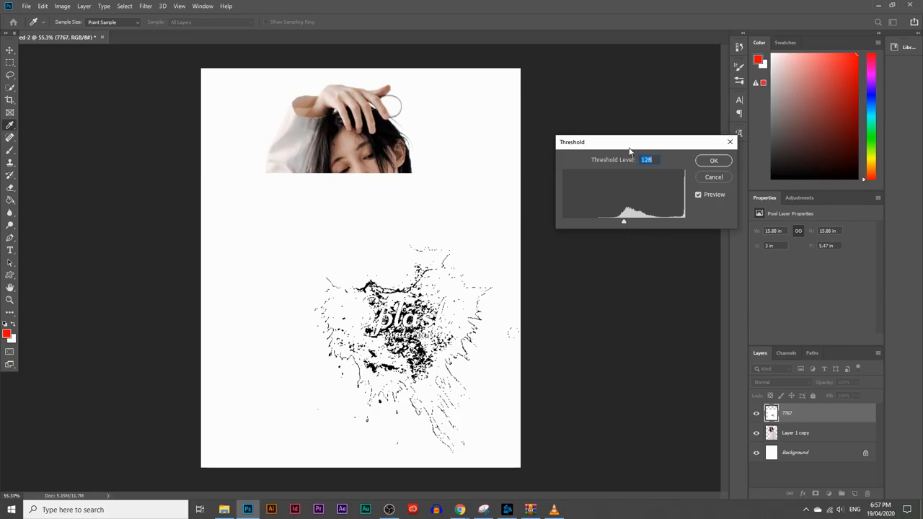
drag(629, 143, 597, 138)
drag(590, 218, 640, 211)
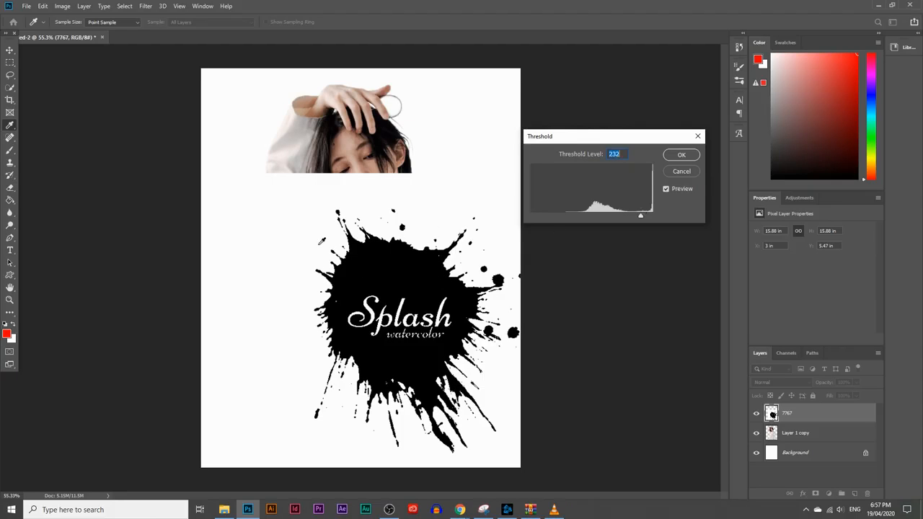
click(680, 154)
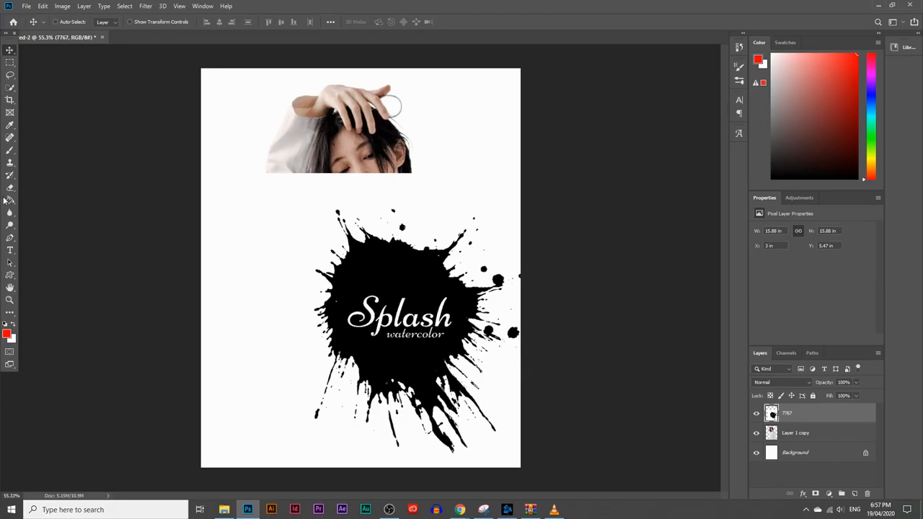
Set the foreground color to black (000000) and brush over the white "Splash watercolor" lettering inside the splatter
click(10, 150)
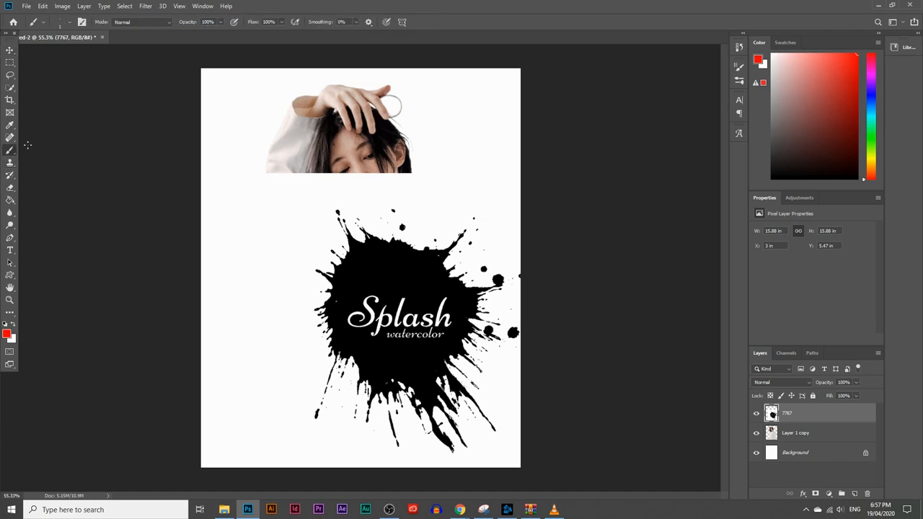
click(70, 22)
drag(72, 50, 78, 51)
click(8, 338)
click(7, 334)
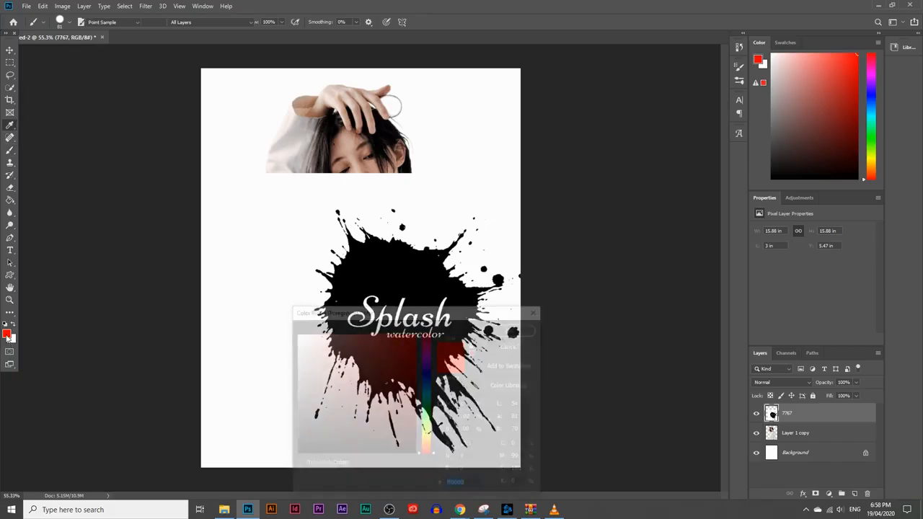
click(422, 428)
drag(397, 441, 363, 474)
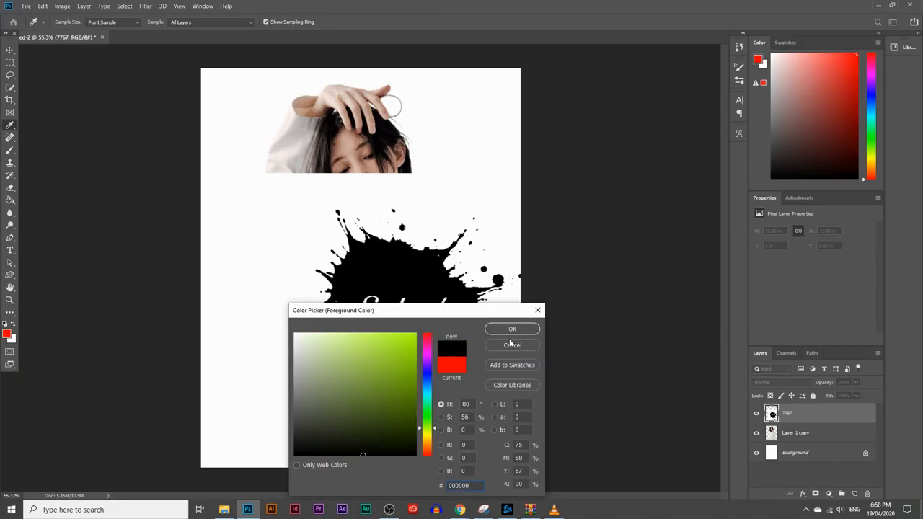
click(512, 329)
mouse_move(369, 308)
mouse_down()
mouse_move(356, 319)
mouse_move(386, 313)
mouse_move(410, 293)
mouse_move(428, 323)
mouse_move(455, 325)
mouse_move(448, 297)
mouse_up()
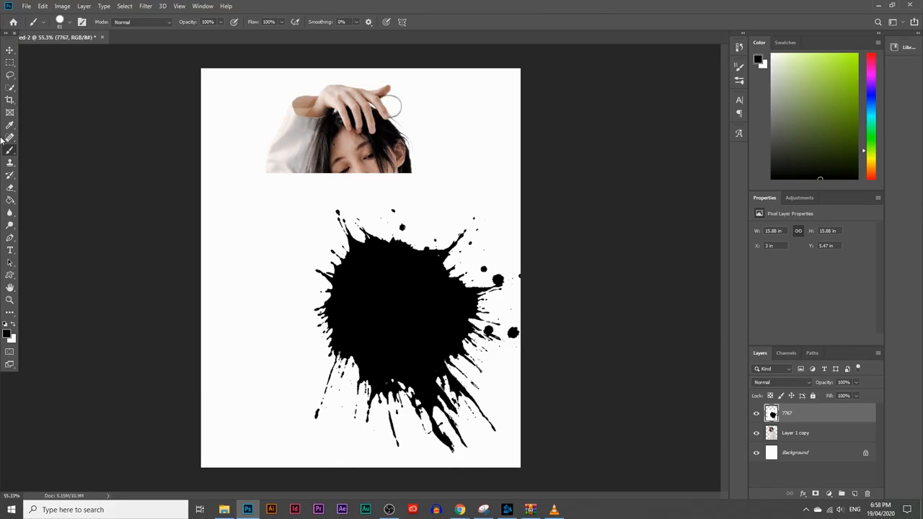
Delete the white area around the splatter using a Magic Wand selection, deselect, and nudge the artwork slightly upward
click(9, 89)
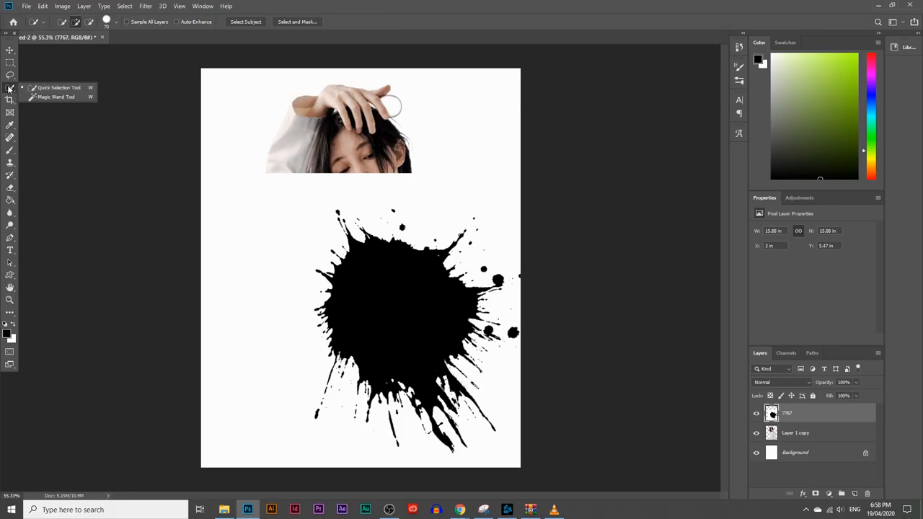
click(48, 97)
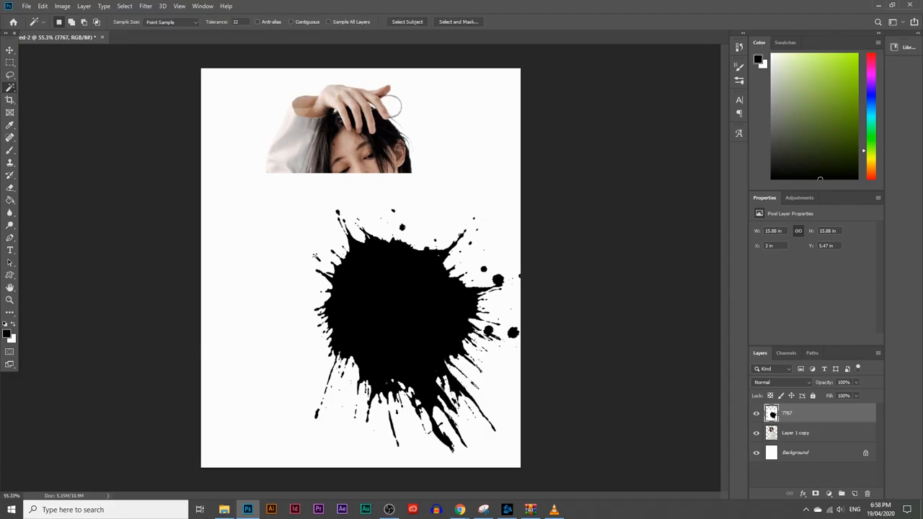
click(316, 253)
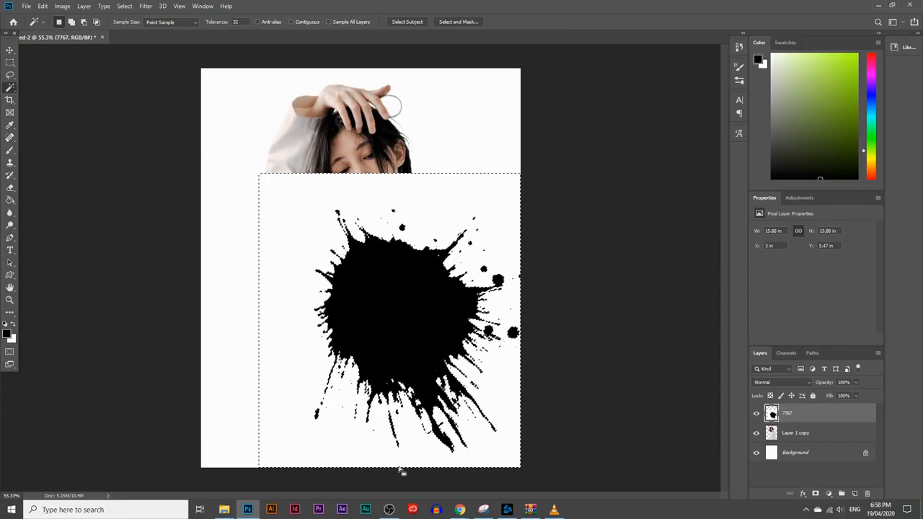
key(ctrl+d)
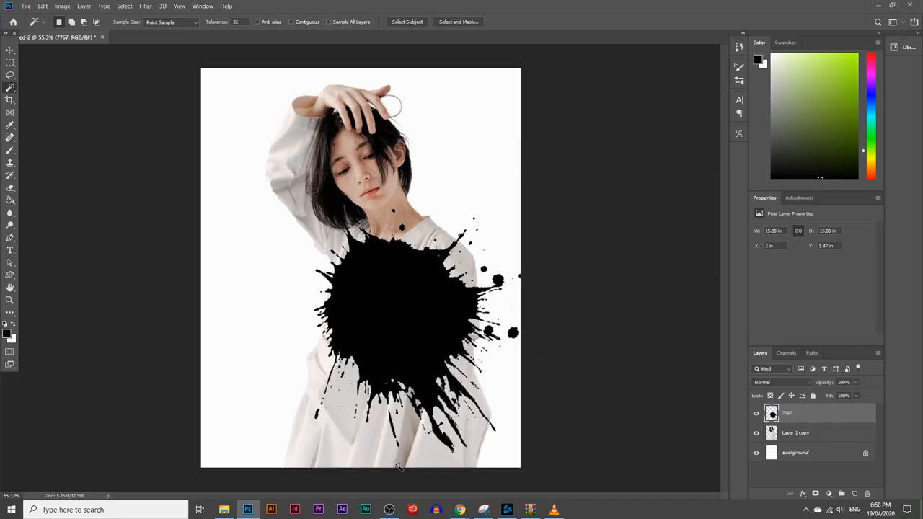
click(10, 49)
mouse_move(345, 283)
mouse_down()
mouse_move(345, 259)
mouse_move(345, 279)
mouse_up()
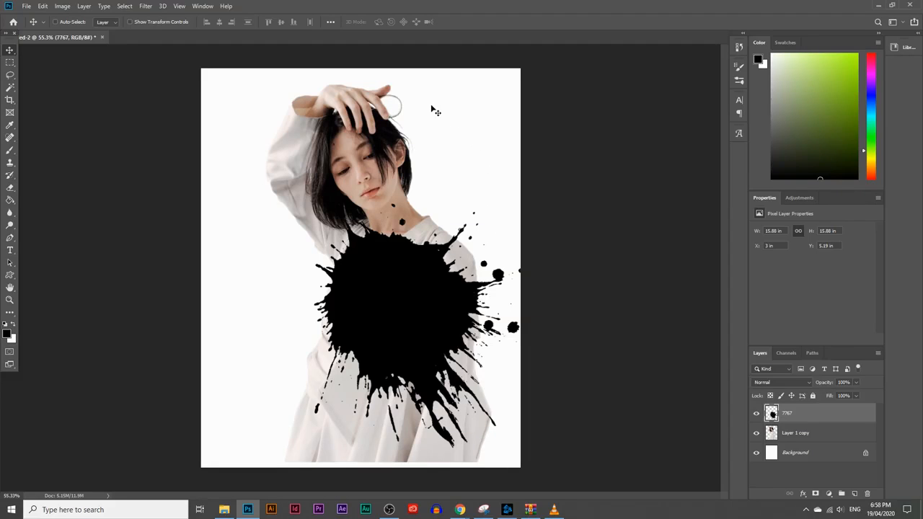
Lasso a loose area around the head, arm and upper half of the splash, and fill it with black on a new layer
click(9, 74)
mouse_move(341, 287)
mouse_down()
mouse_move(281, 240)
mouse_move(253, 200)
mouse_move(248, 143)
mouse_move(283, 90)
mouse_move(315, 71)
mouse_move(408, 77)
mouse_move(464, 110)
mouse_move(505, 203)
mouse_move(504, 256)
mouse_move(472, 297)
mouse_up()
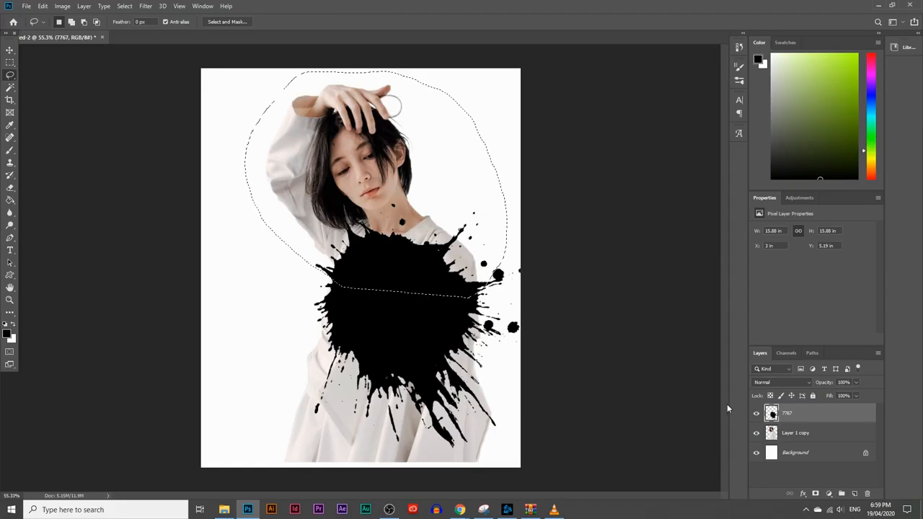
click(854, 493)
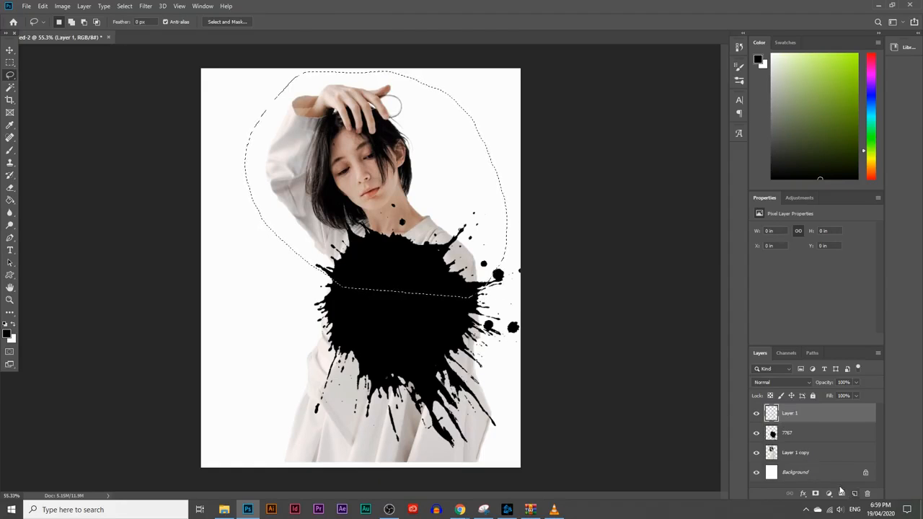
click(10, 200)
click(354, 204)
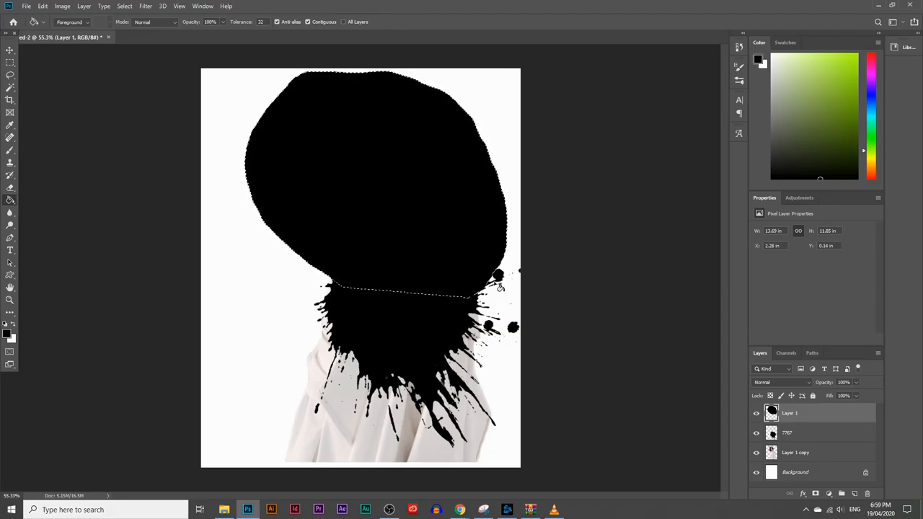
Mask Layer 1 copy to the combined outlines of Layer 1 and the 7767 splash, with both of those layers hidden
ctrl+click(771, 432)
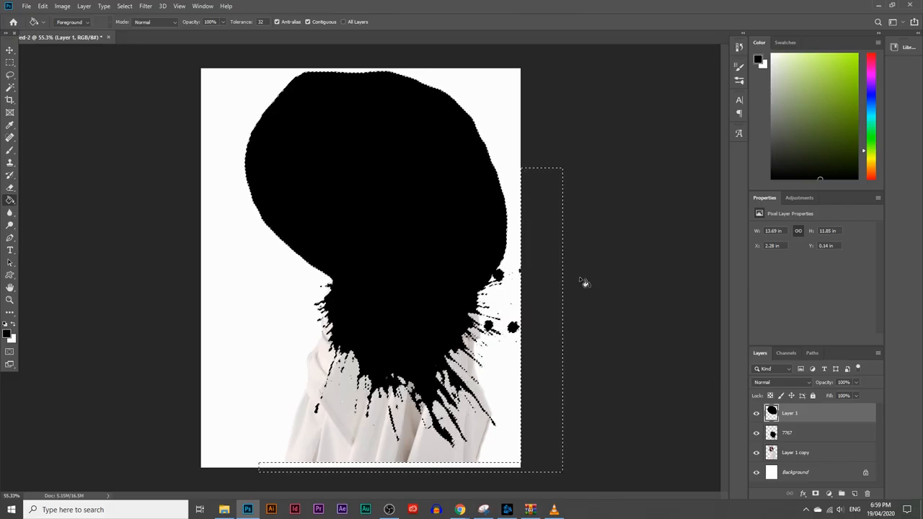
click(756, 413)
click(757, 432)
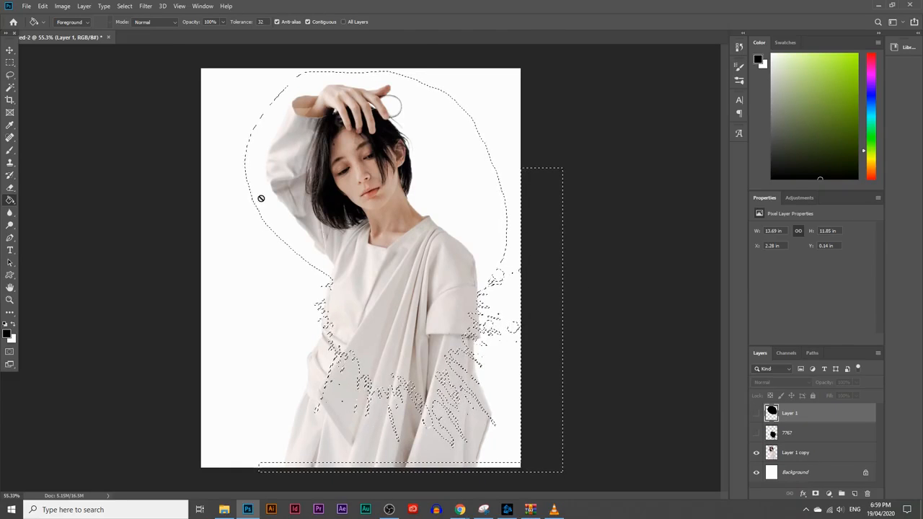
click(811, 454)
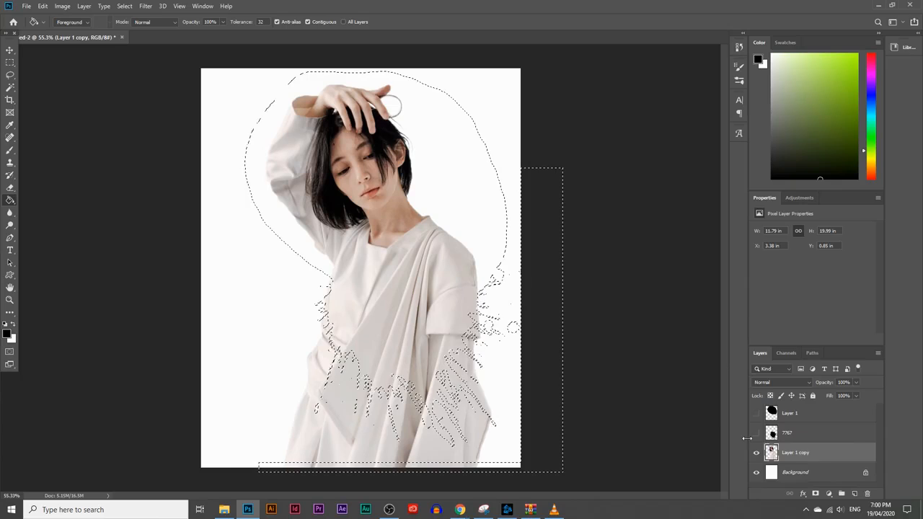
click(815, 494)
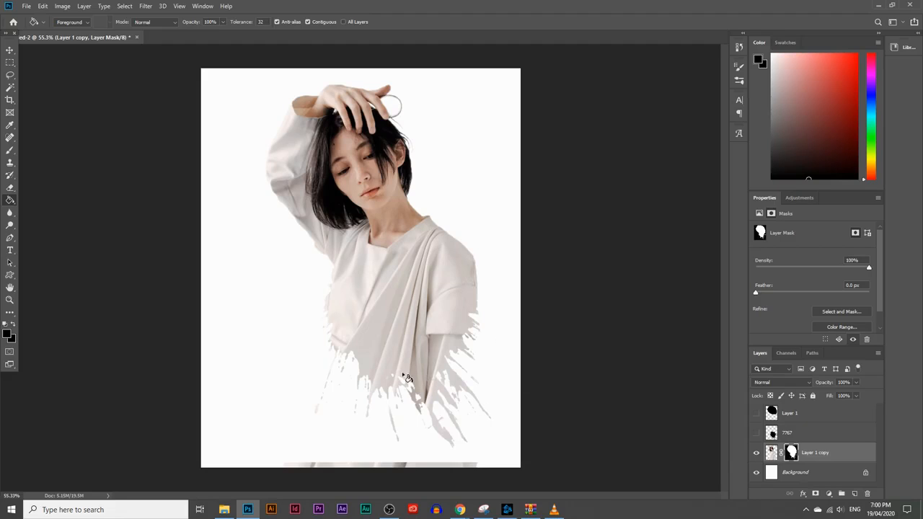
Add a new layer directly above the Background, fill it with black and lower its opacity to 49%
click(822, 472)
click(853, 494)
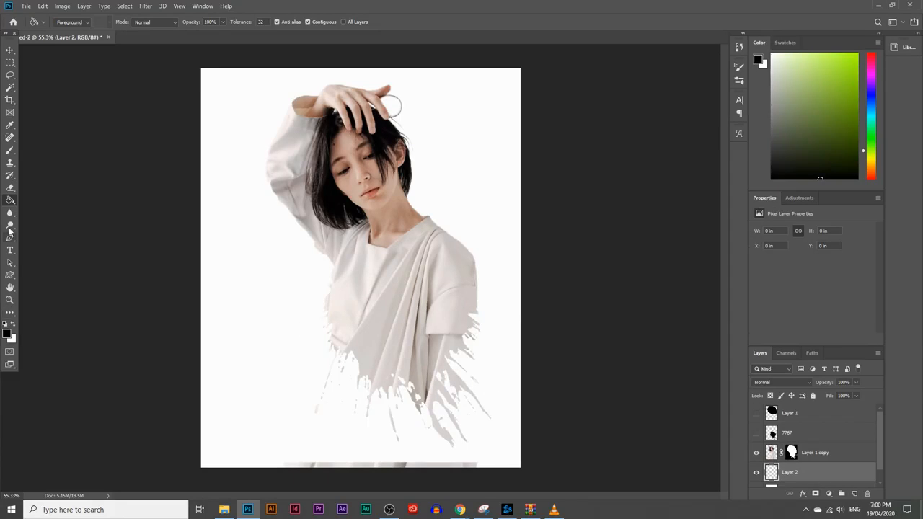
click(287, 286)
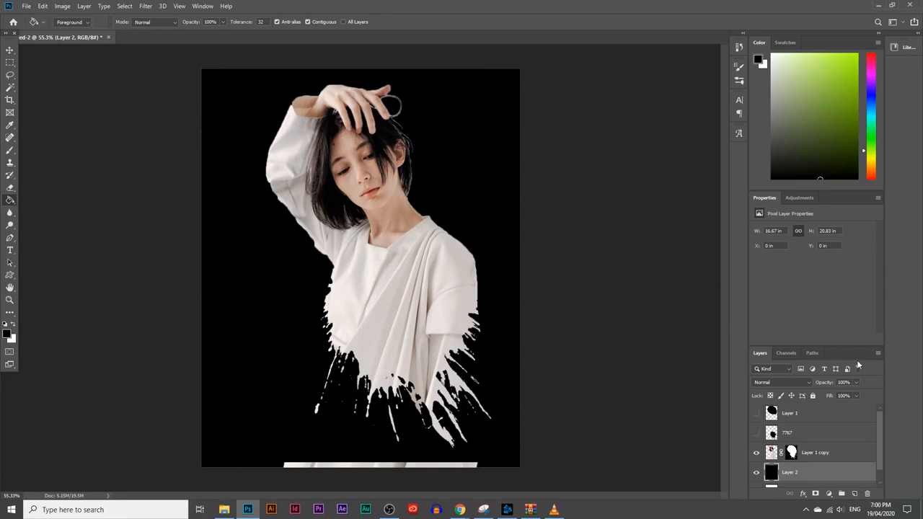
click(855, 383)
drag(857, 395, 834, 395)
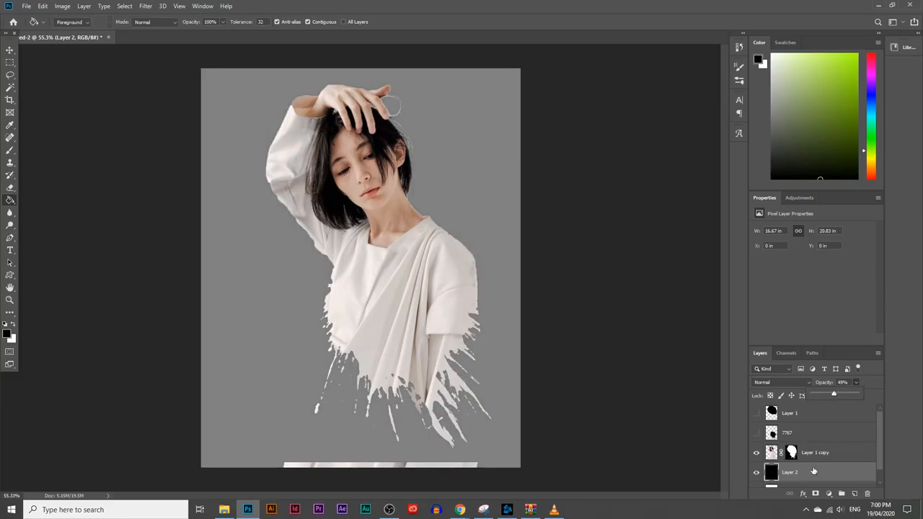
scroll(814, 470, down, 1)
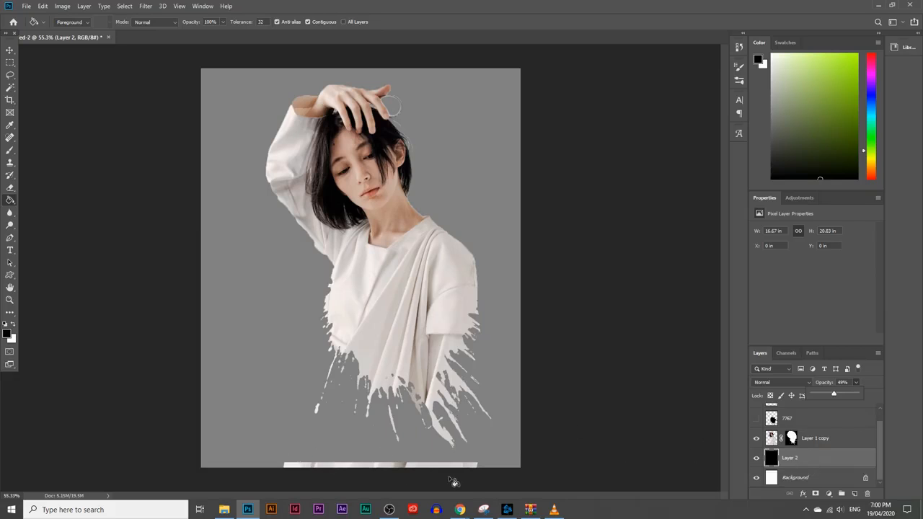
Rename Layer 1 copy as Portrait
click(792, 438)
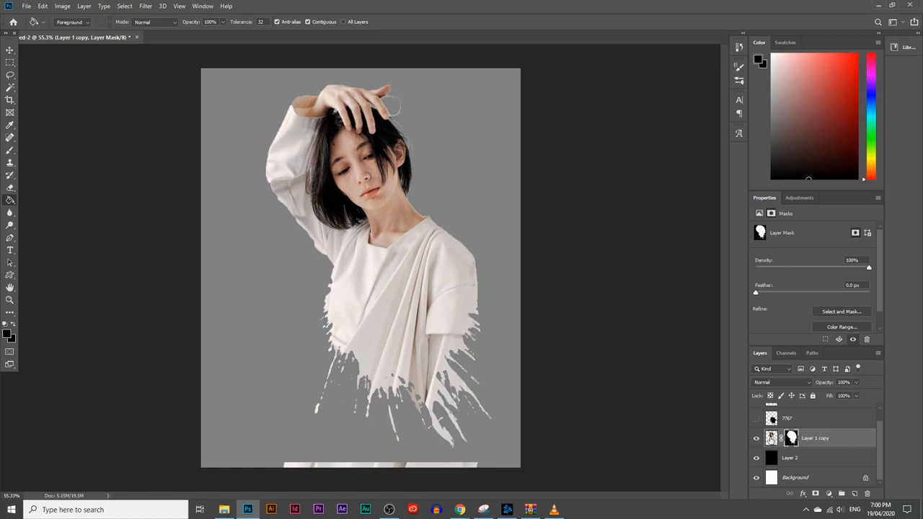
double_click(813, 440)
text(p)
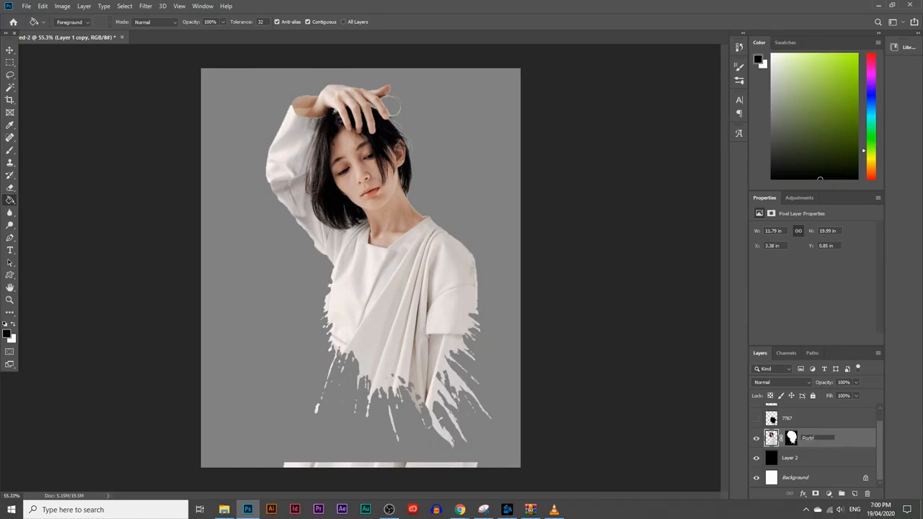
key(Return)
Brush black (000000) on the Portrait layer's mask to hide the leftover strip of dress along the canvas's lower edge
click(791, 438)
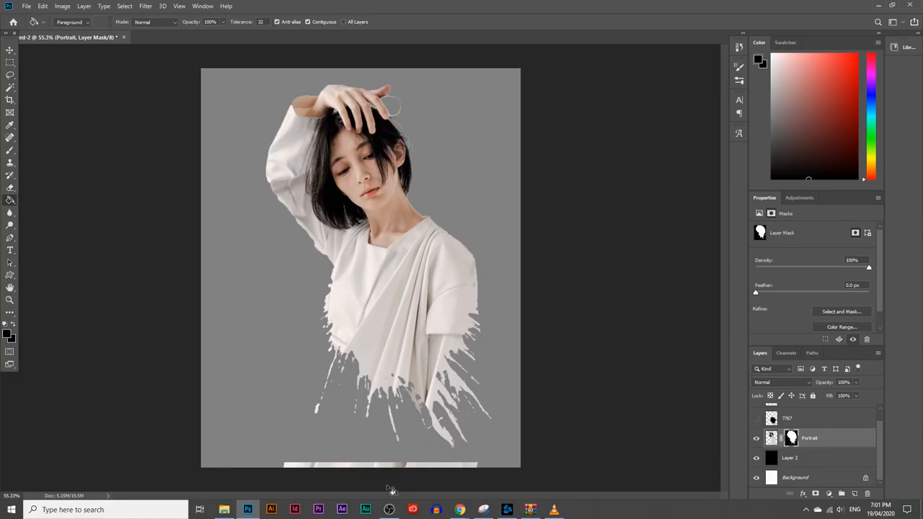
click(10, 150)
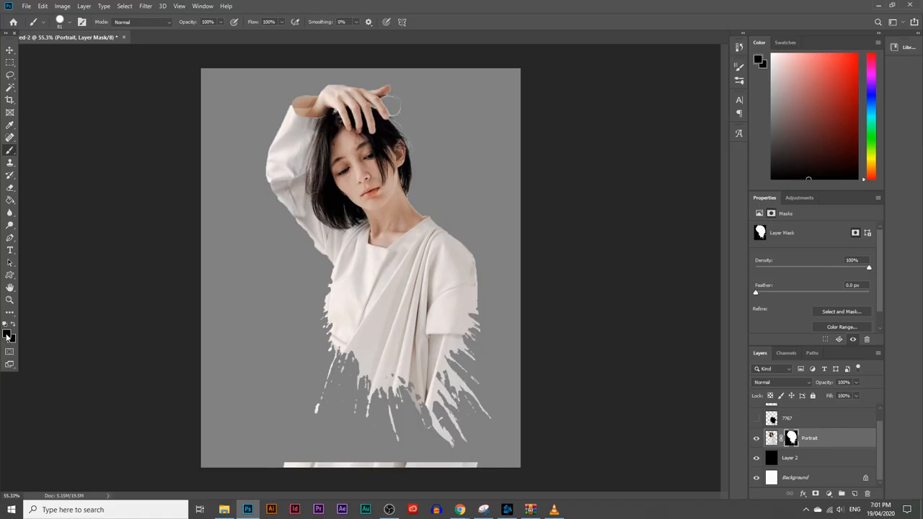
click(6, 334)
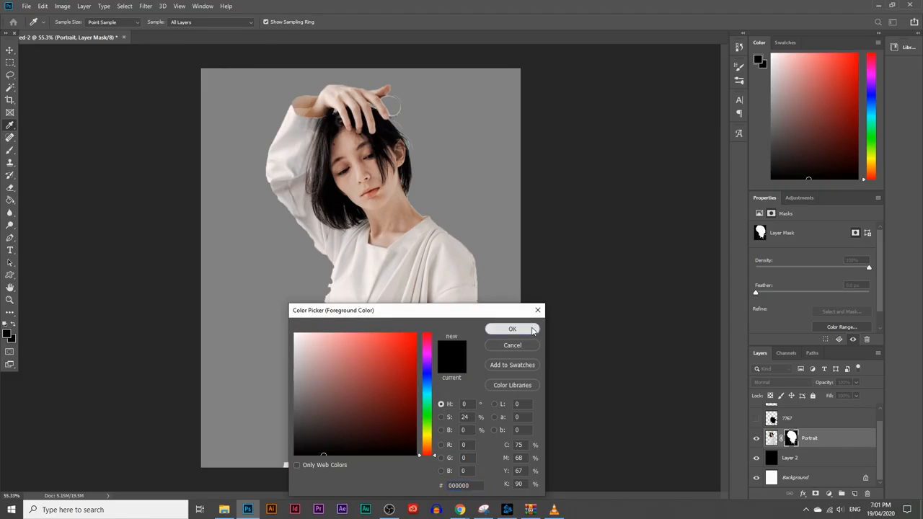
click(531, 330)
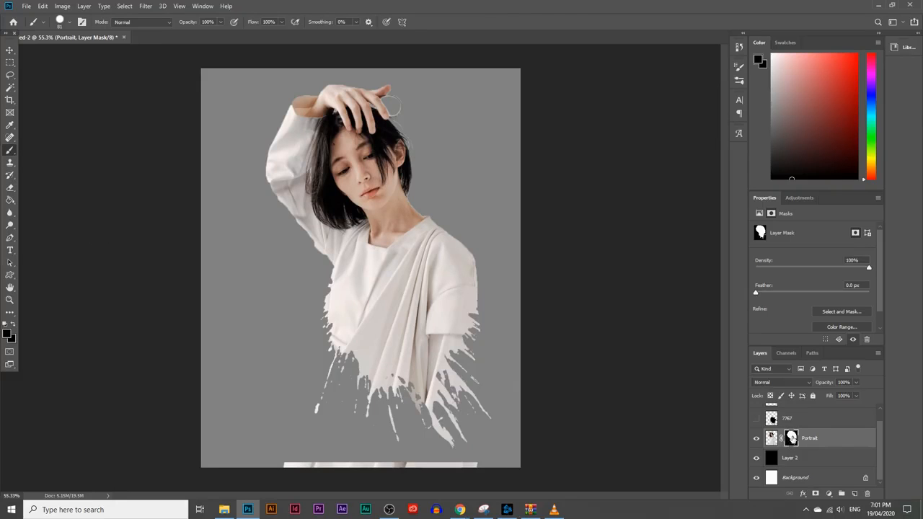
drag(491, 465, 240, 461)
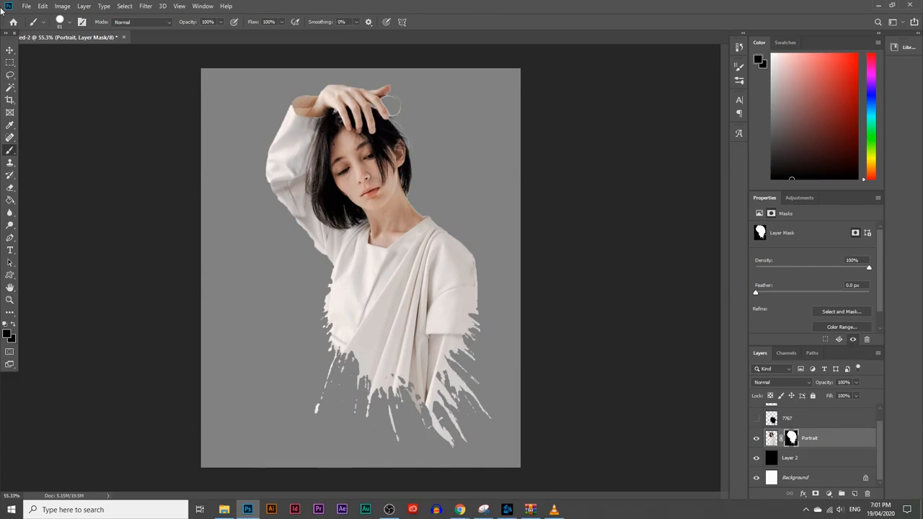
Shift the masked portrait slightly to the left on the canvas
click(10, 49)
drag(338, 234, 307, 234)
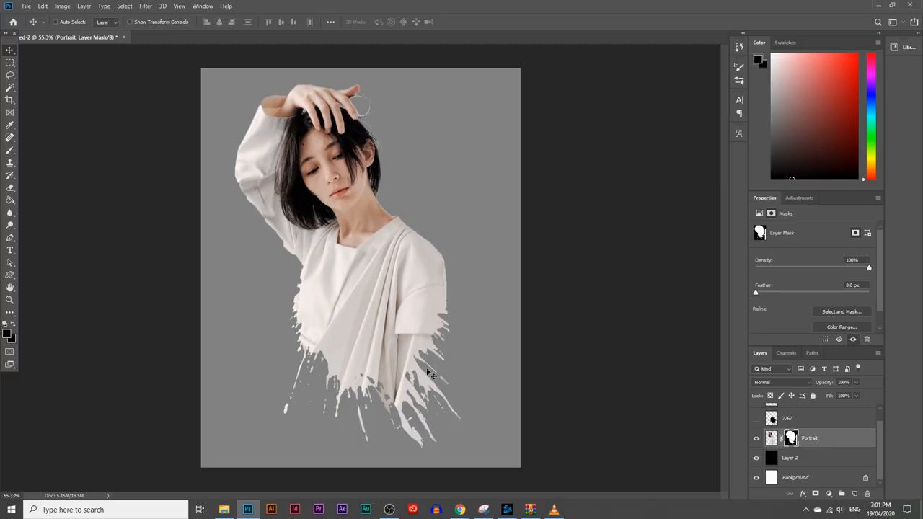
drag(369, 281, 376, 280)
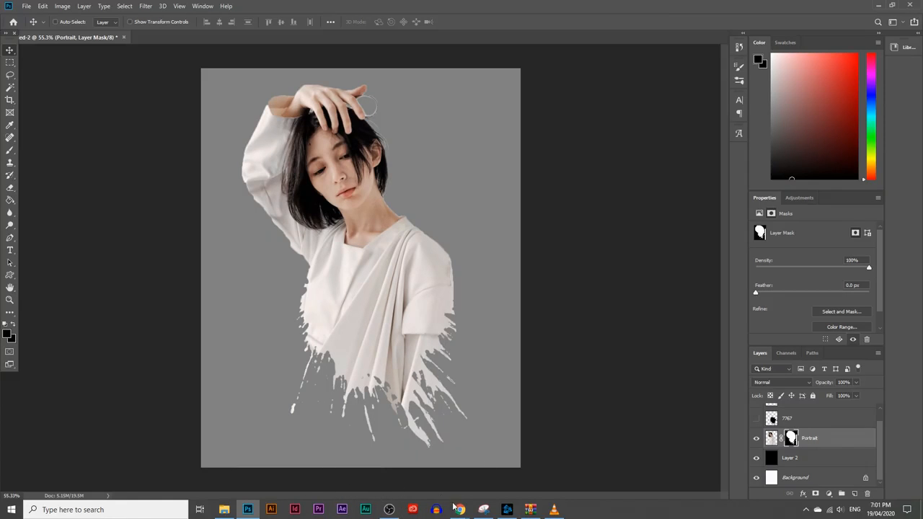
Switch to the Chrome window with the Freepik pages and download the free version of the Watercolor modern splatter background
mouse_move(459, 508)
click(508, 465)
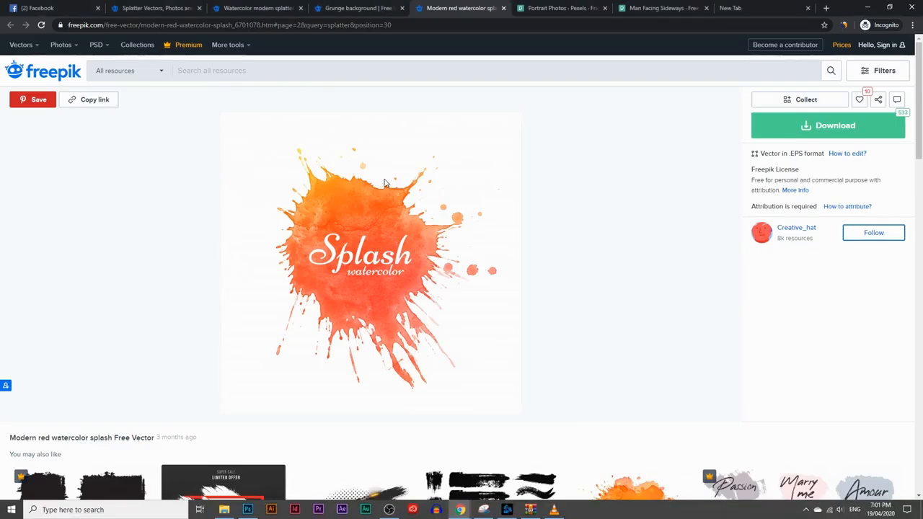
click(384, 8)
click(287, 6)
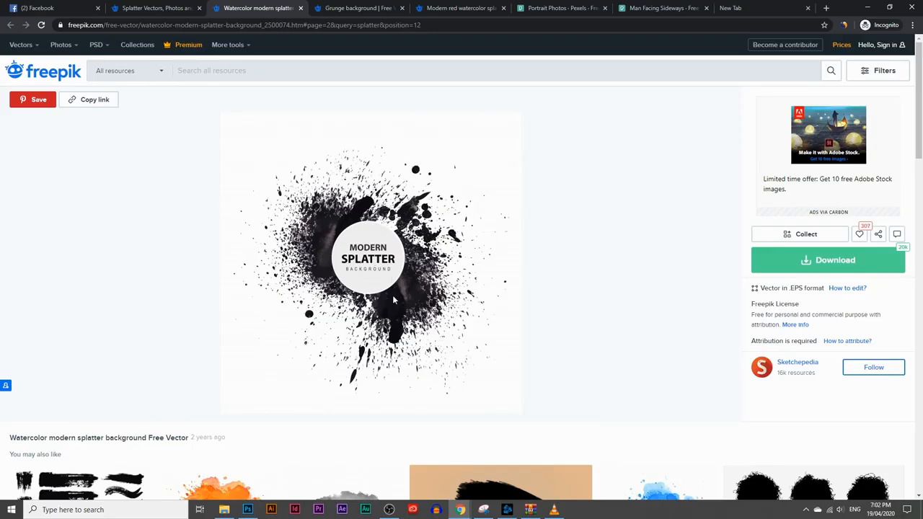
click(252, 509)
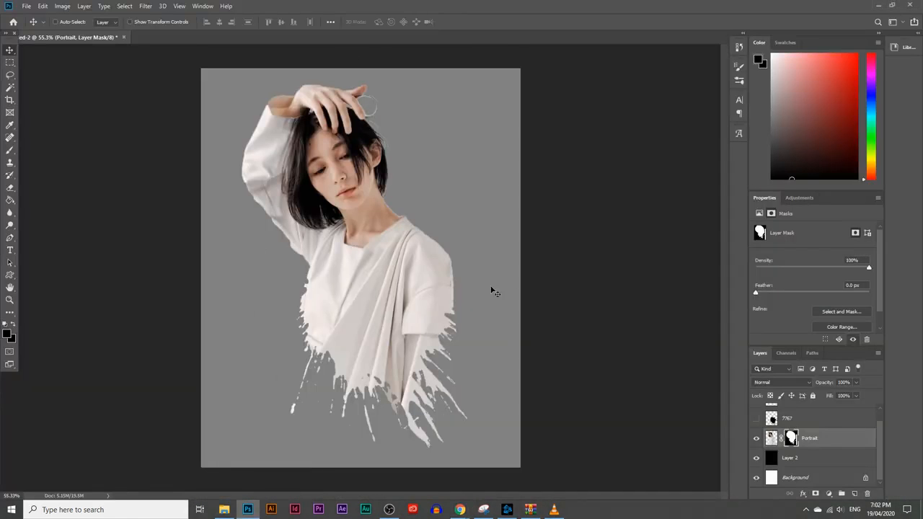
click(876, 4)
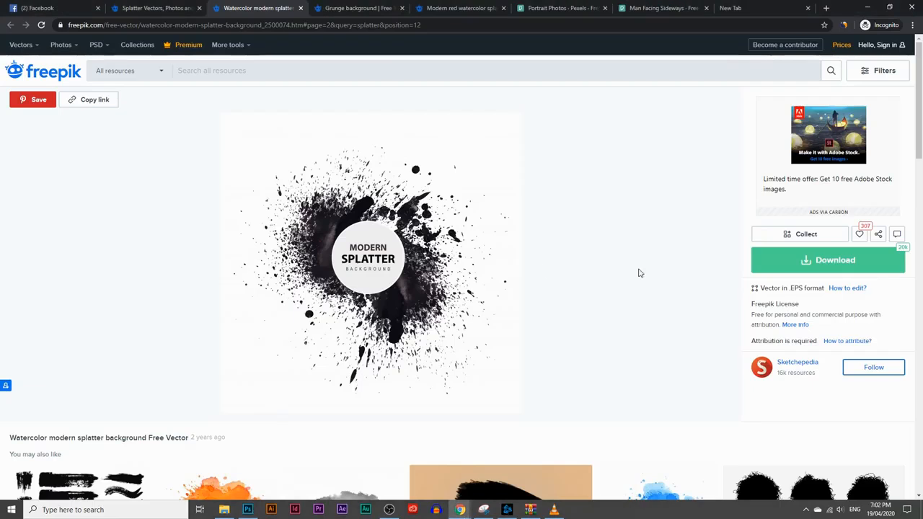
click(780, 266)
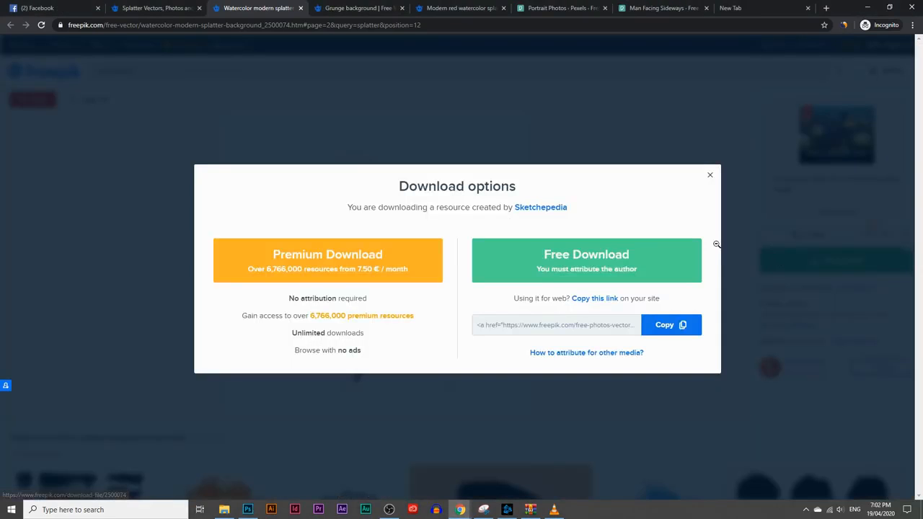
click(575, 264)
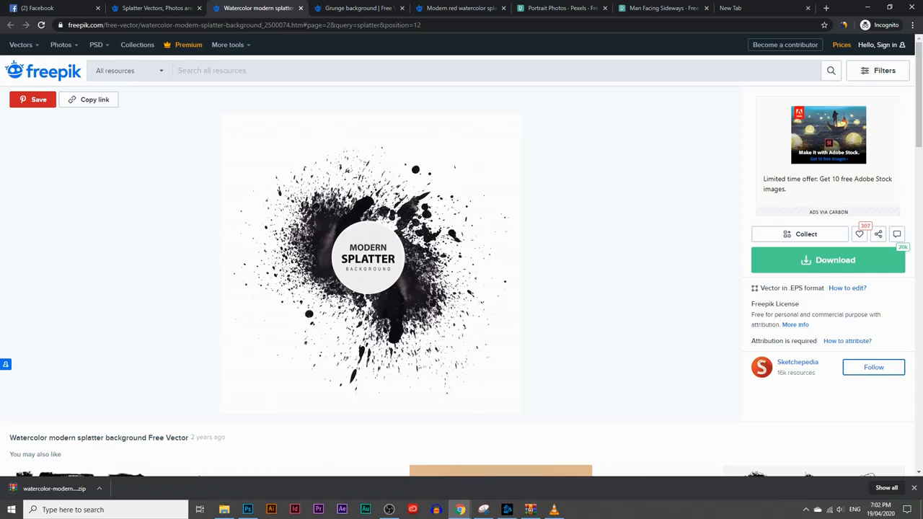
Open the downloaded watercolor-modern-splatter-background.zip archive and place its 10483.jpg image into the Photoshop portrait document
click(43, 488)
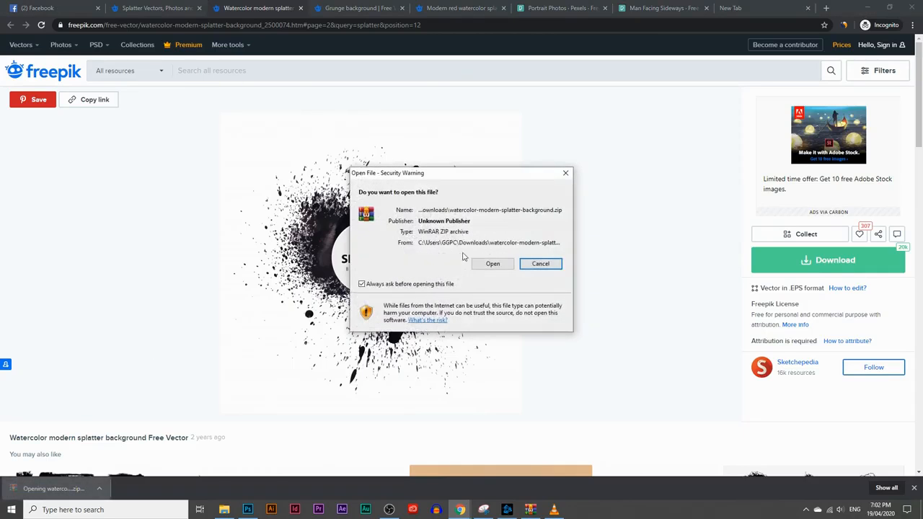
click(506, 266)
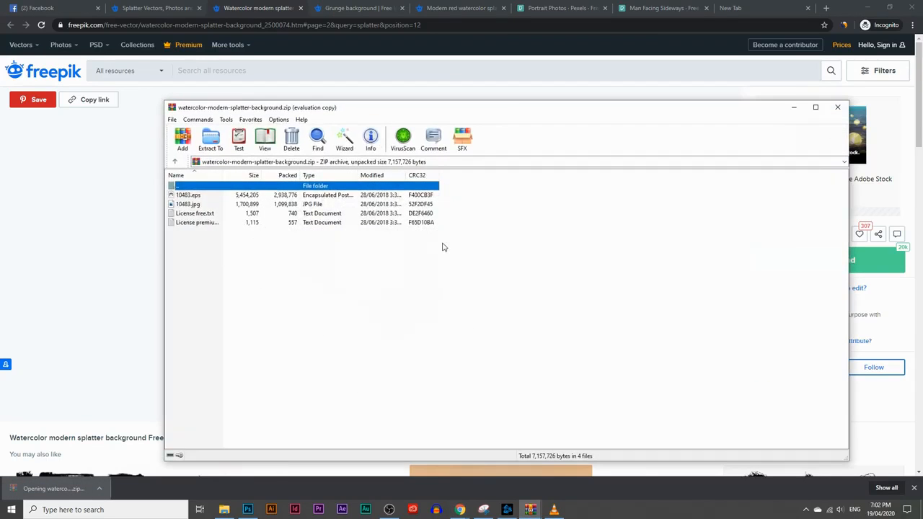
click(189, 204)
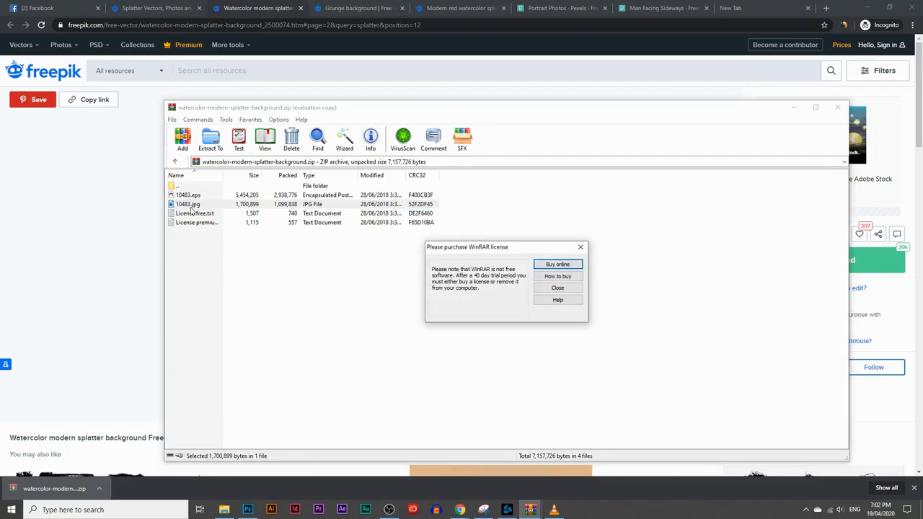
click(189, 205)
drag(189, 205, 366, 254)
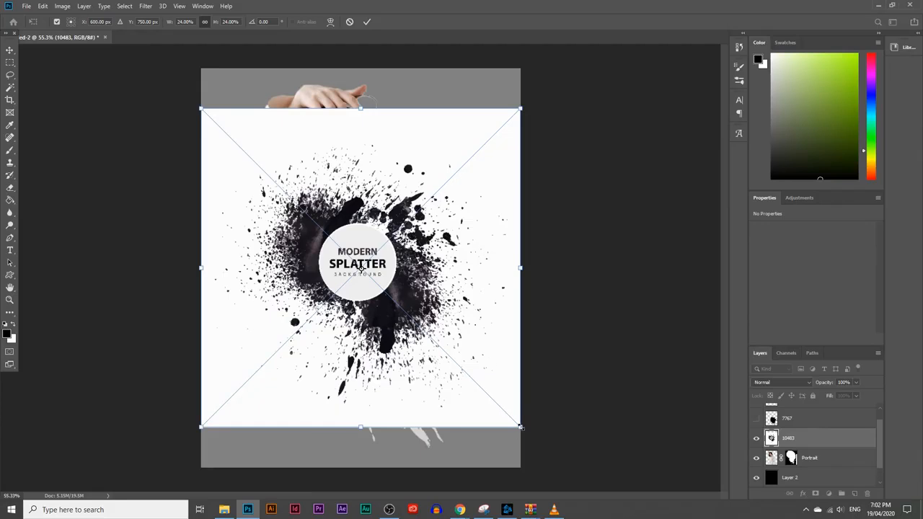
Enlarge the placed 10483 splatter image to about 19.11 × 19.13 in and rasterize its layer
drag(359, 424, 360, 474)
key(Return)
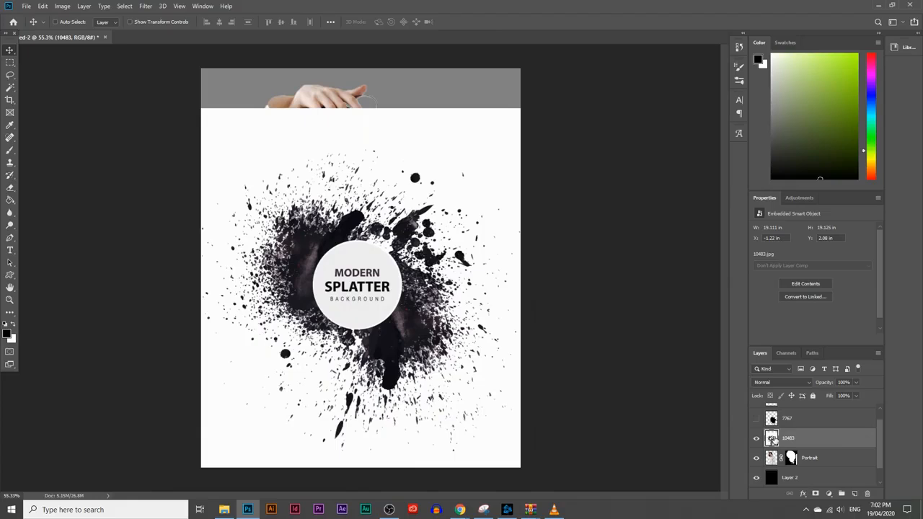
right_click(790, 442)
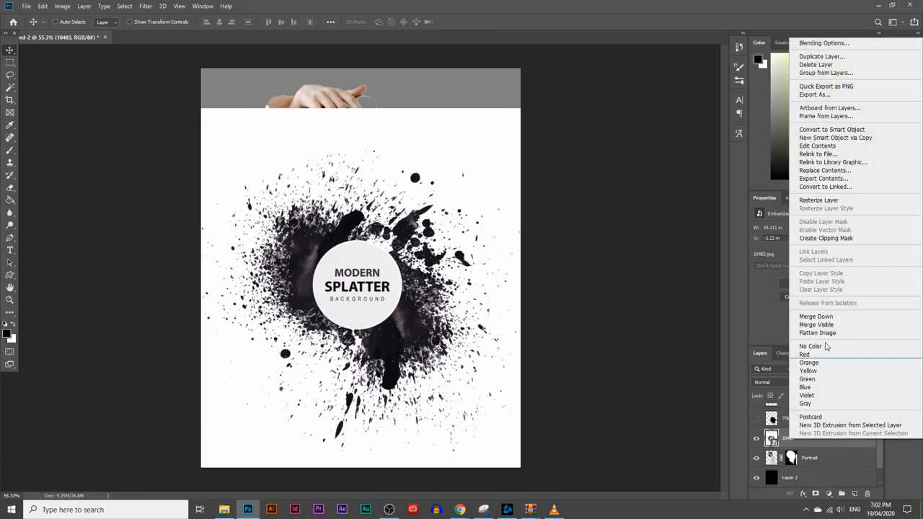
click(829, 202)
Move the 10483 layer below Portrait and shift the splatter slightly up and to the right behind the figure
drag(820, 440, 819, 468)
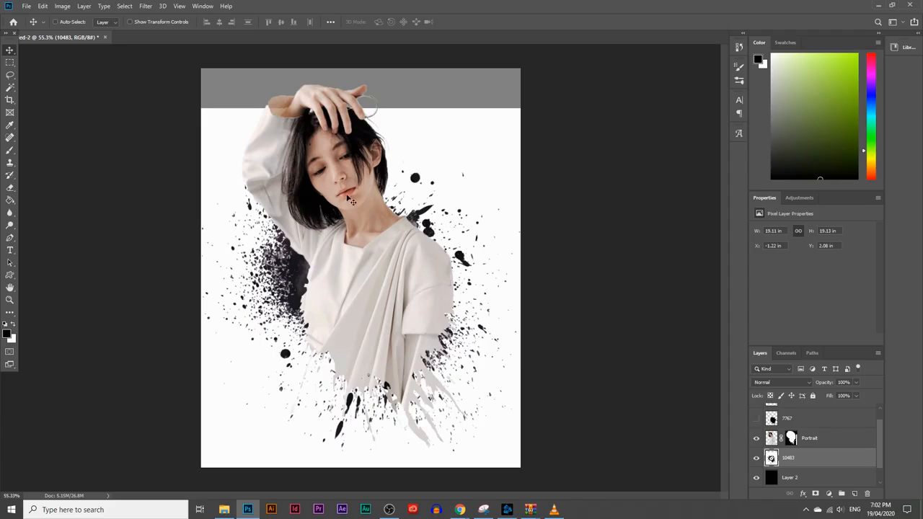
drag(348, 248, 373, 242)
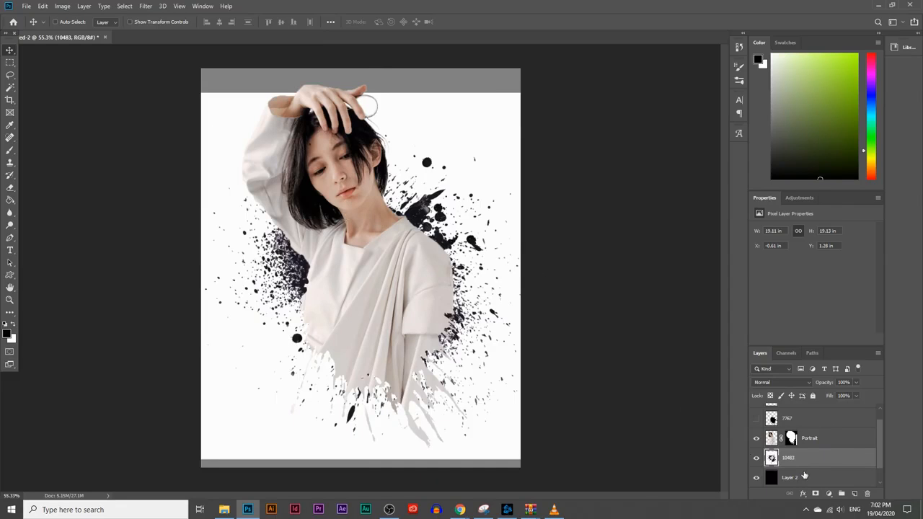
Apply a Threshold adjustment with a level of about 168 to the 10483 splatter layer
click(62, 6)
mouse_move(79, 31)
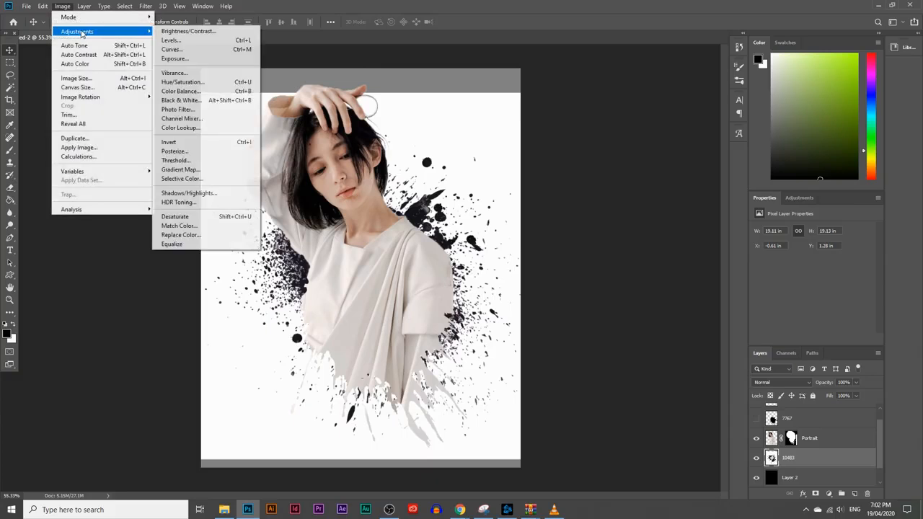
click(192, 162)
drag(592, 215, 610, 218)
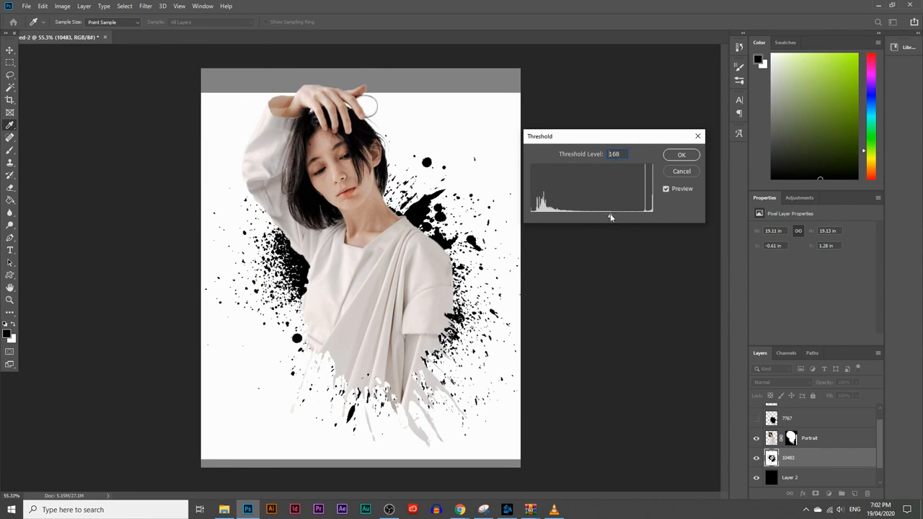
click(692, 156)
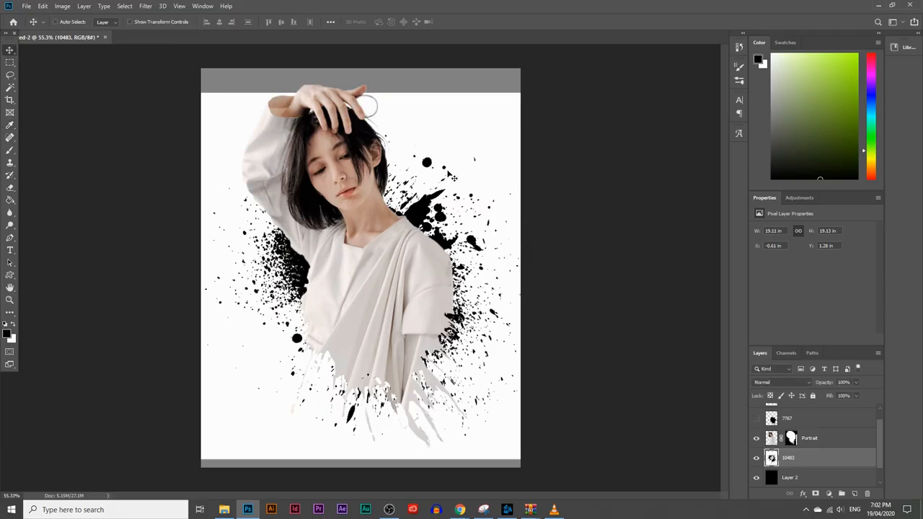
Select the black ink of the 10483 splatter with the Magic Wand and mask the layer to that selection
click(10, 87)
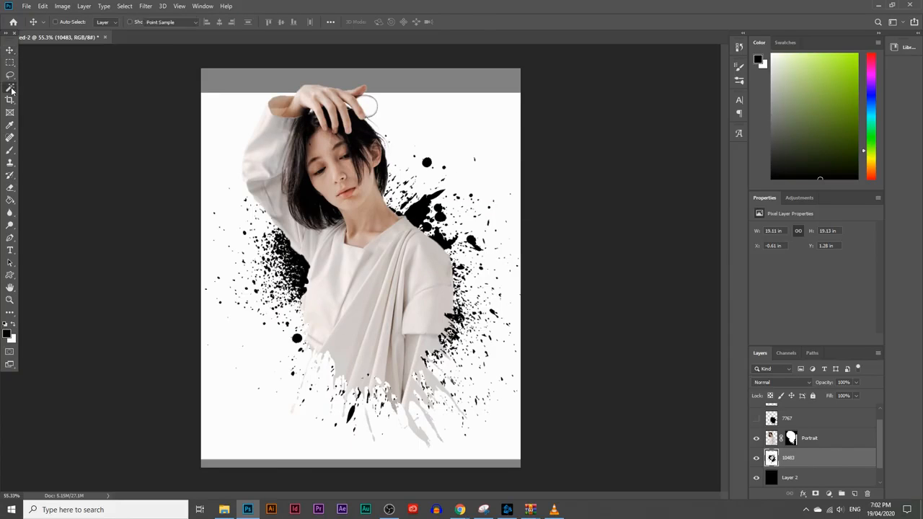
click(55, 97)
click(297, 267)
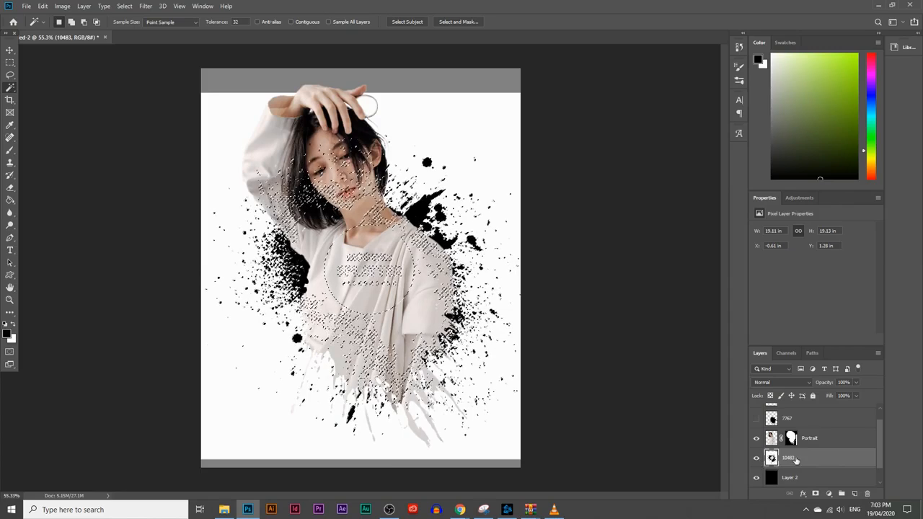
click(815, 495)
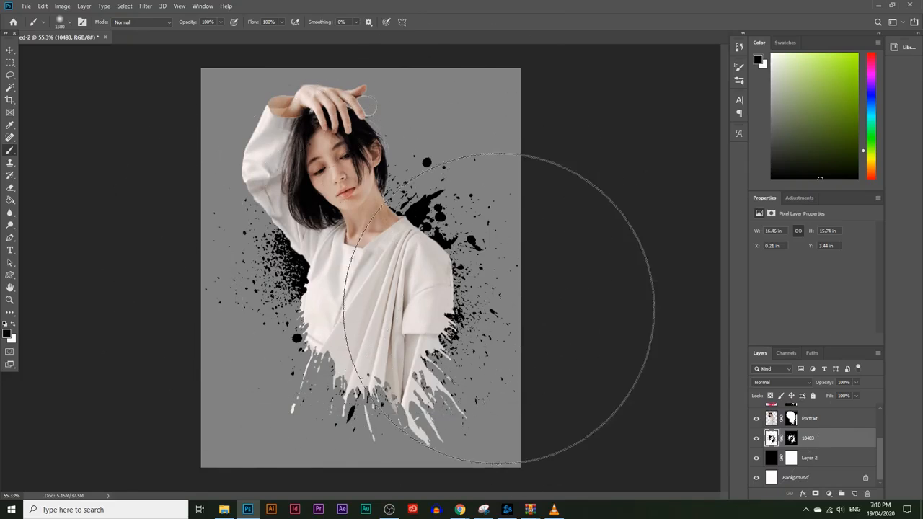
Duplicate the 10483 layer, scale the copy to 67.33%, rotate it about -66.75° and place it behind the lower torso
drag(819, 441, 854, 494)
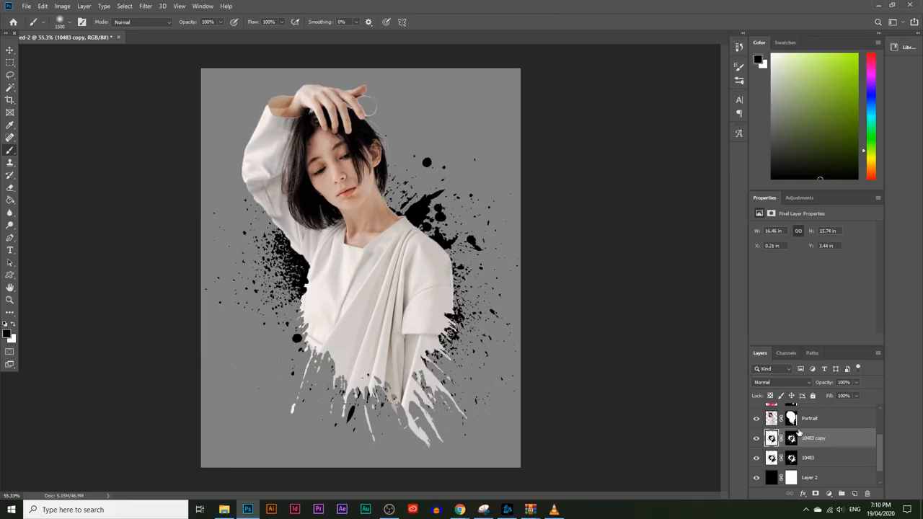
key(ctrl+t)
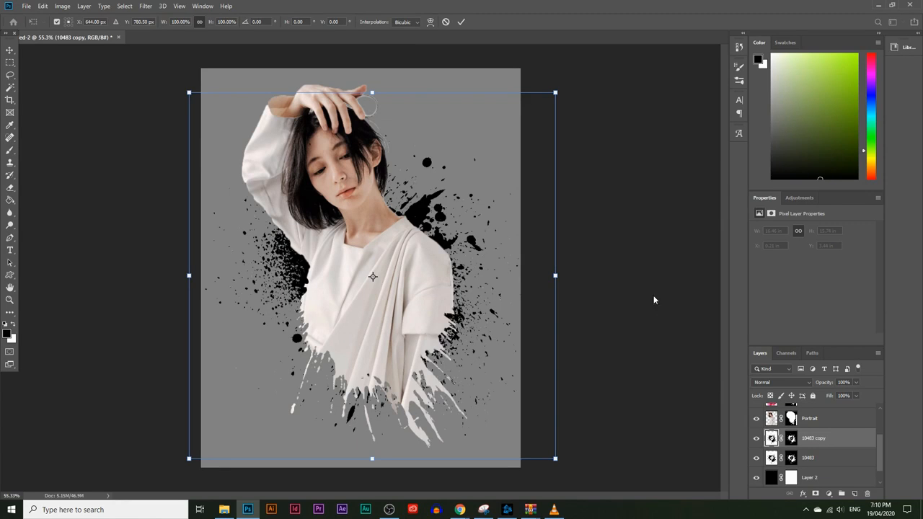
mouse_move(589, 121)
mouse_down()
mouse_move(634, 339)
mouse_move(635, 198)
mouse_move(645, 198)
mouse_move(629, 176)
mouse_move(491, 211)
mouse_move(395, 292)
mouse_move(425, 315)
mouse_move(417, 324)
mouse_move(428, 333)
mouse_move(433, 323)
mouse_up()
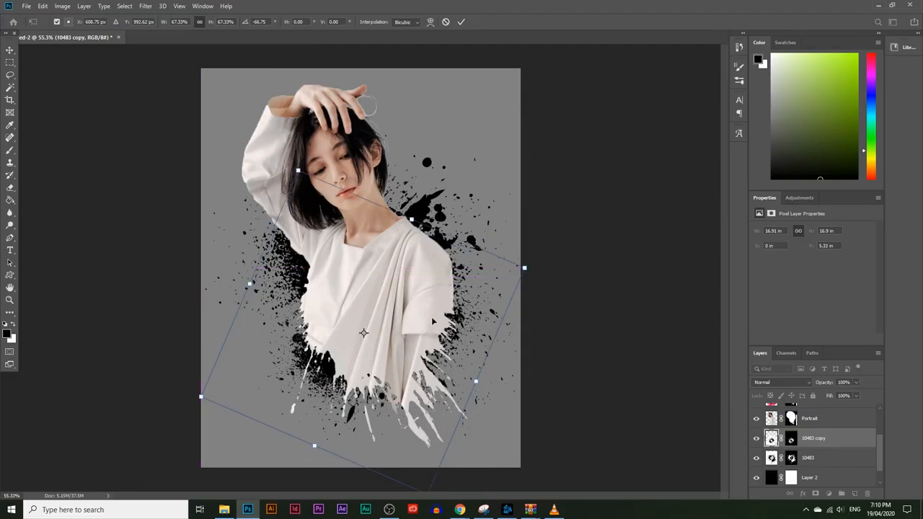
key(Return)
key(b)
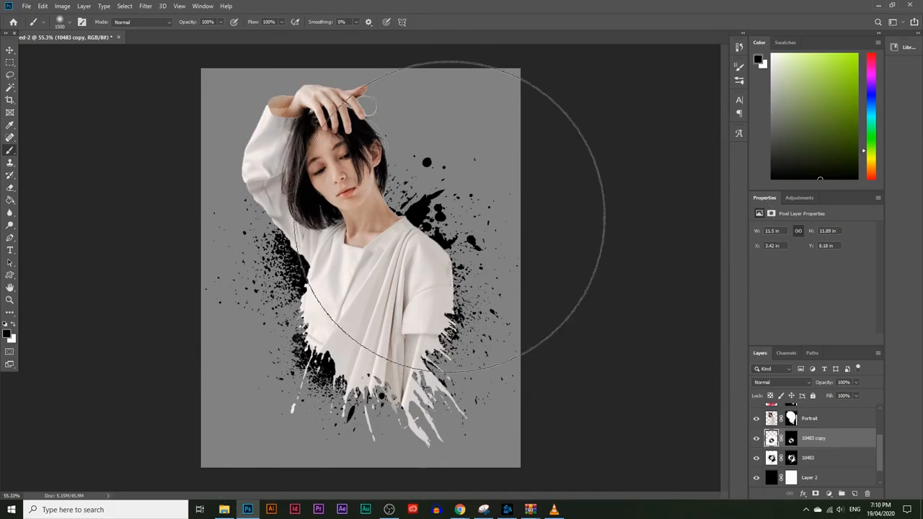
Add a Selective Color adjustment layer directly above the 2662933 layer and target the Blacks
scroll(832, 468, up, 3)
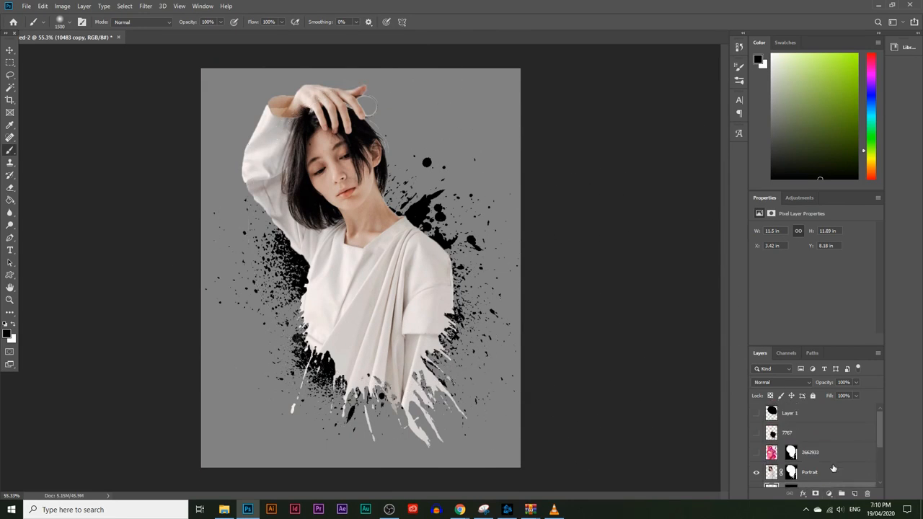
click(831, 444)
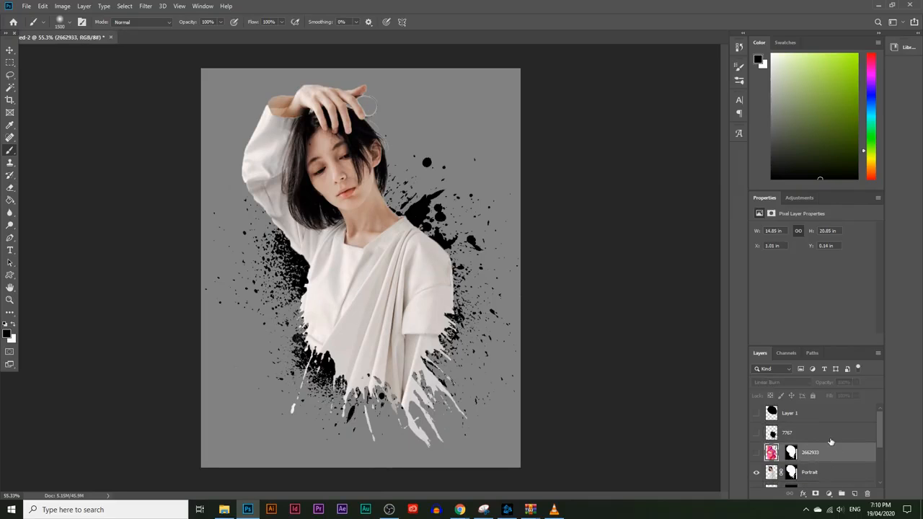
click(828, 494)
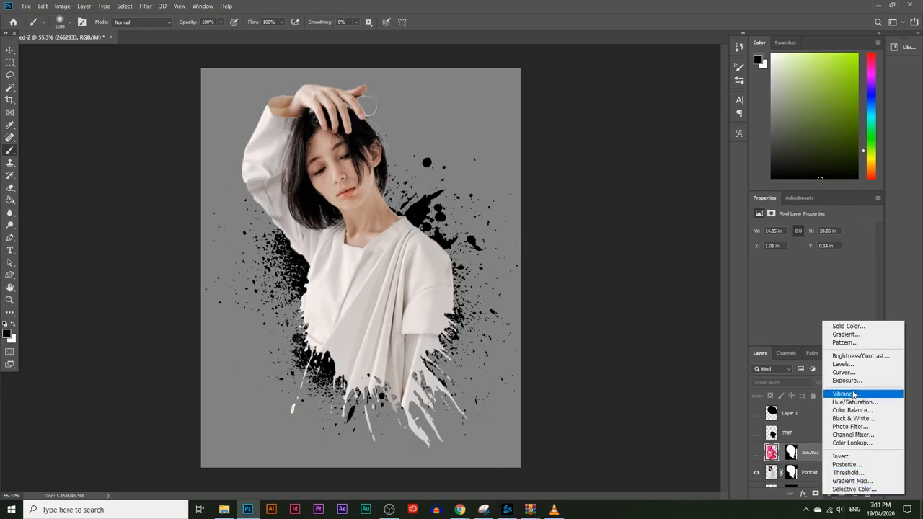
click(854, 488)
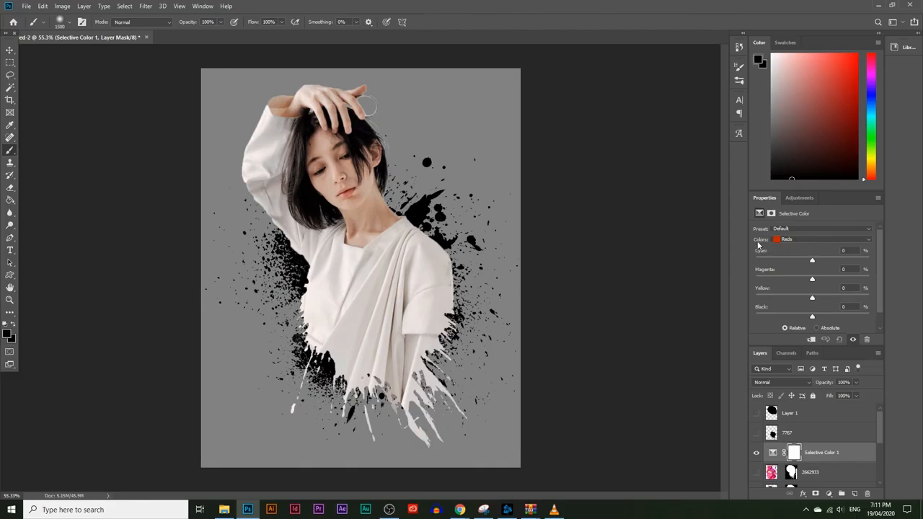
click(782, 241)
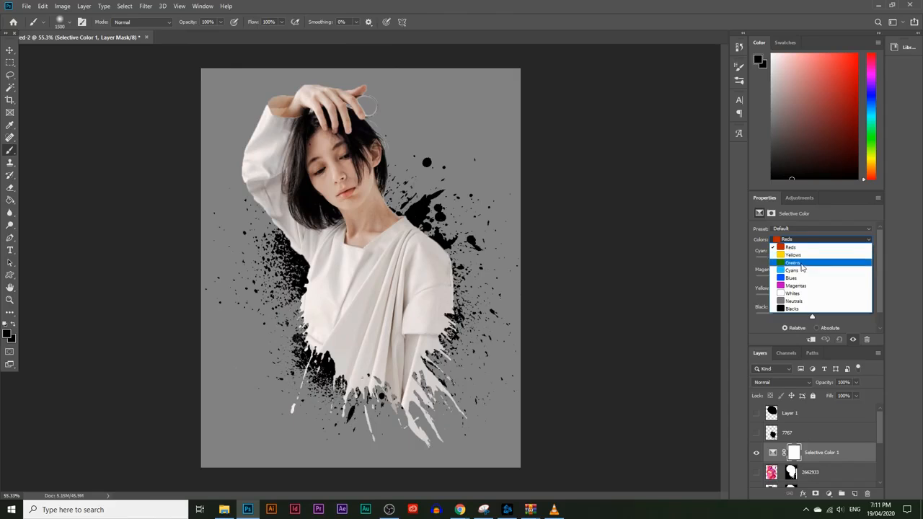
click(797, 310)
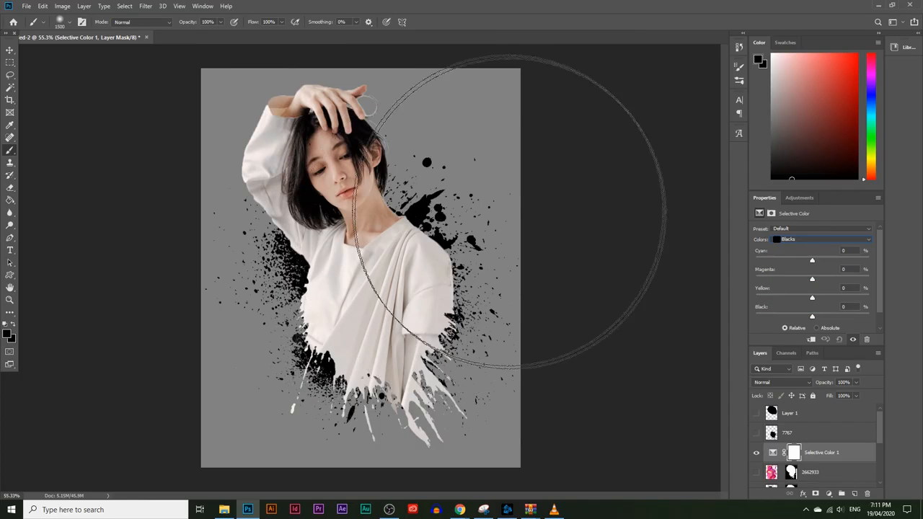
Set the Blacks to Cyan -53%, Magenta +41%, Yellow +6% and Black +6% in the Selective Color adjustment
drag(811, 261, 833, 278)
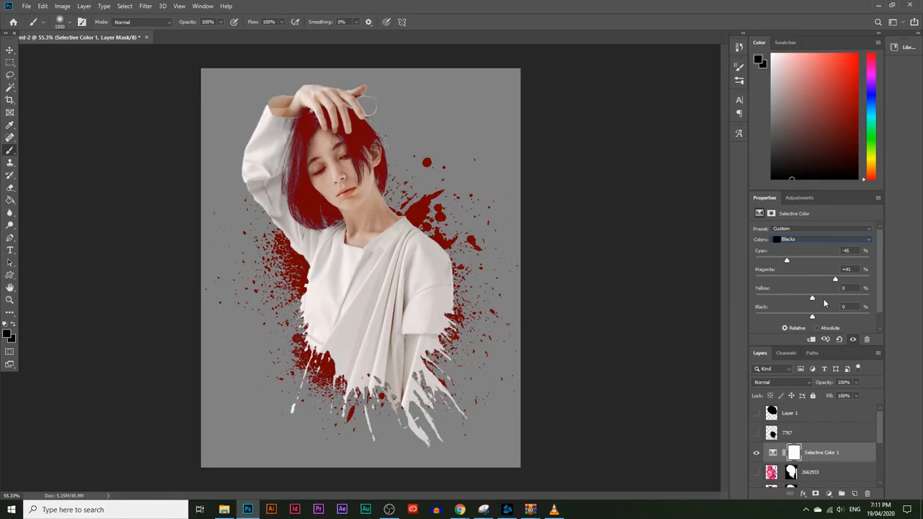
mouse_move(804, 316)
mouse_down()
mouse_move(787, 317)
mouse_move(814, 317)
mouse_up()
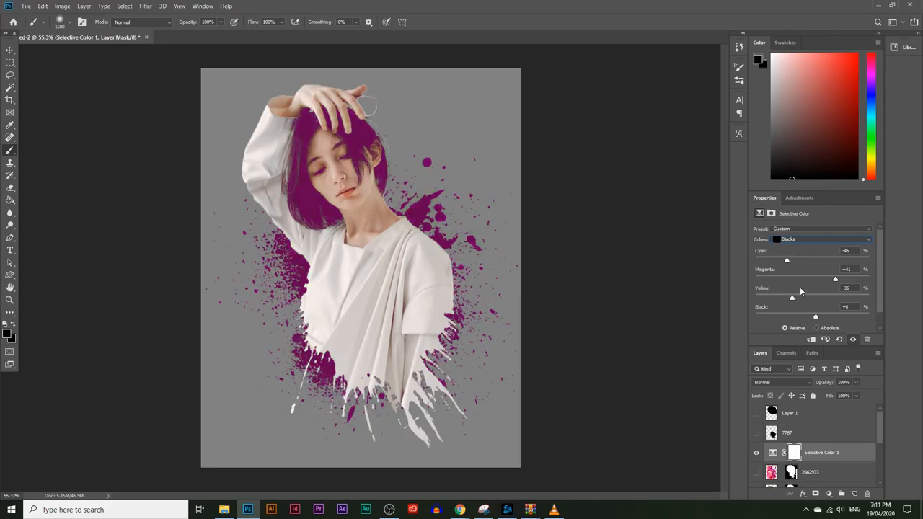
drag(796, 298, 813, 299)
mouse_move(787, 261)
mouse_down()
mouse_move(808, 261)
mouse_move(791, 262)
mouse_up()
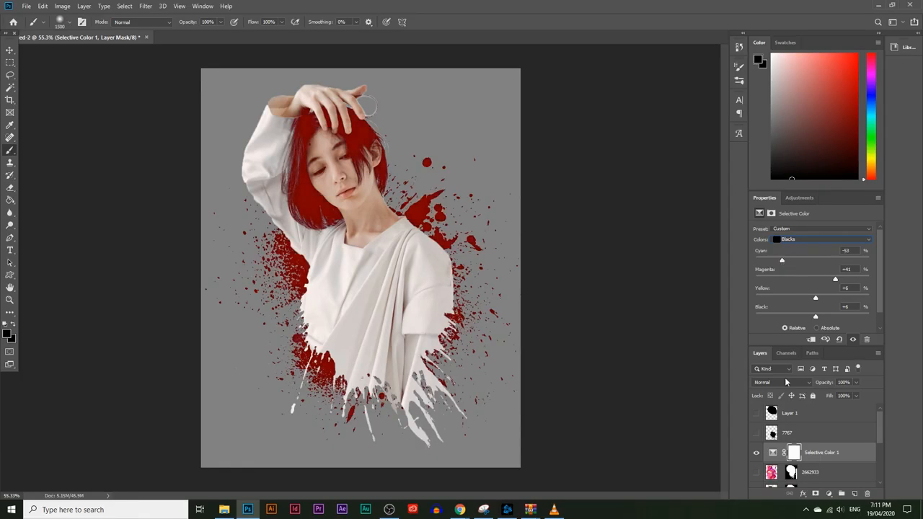
Hide the Selective Color adjustment layer and delete it
click(816, 451)
click(755, 452)
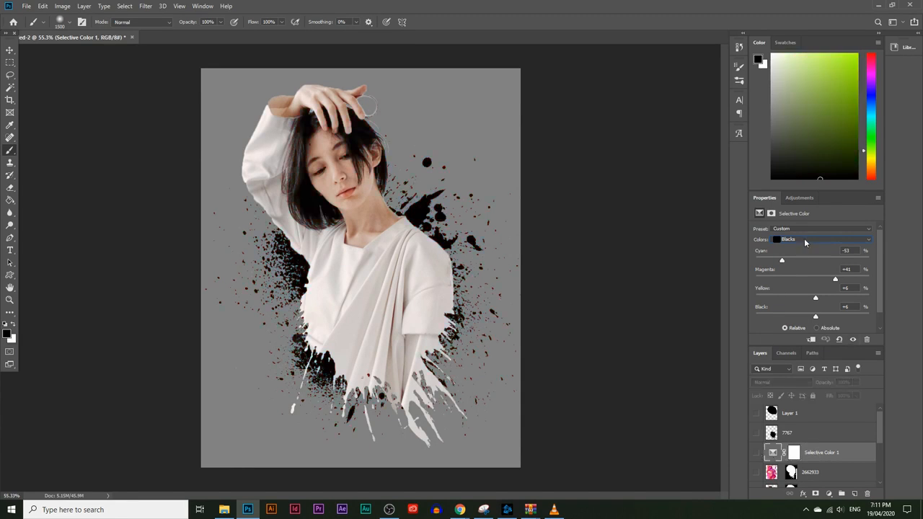
drag(798, 452, 867, 493)
Try a new Selective Color adjustment on the Neutrals above the 2662933 layer and delete that adjustment layer
click(827, 492)
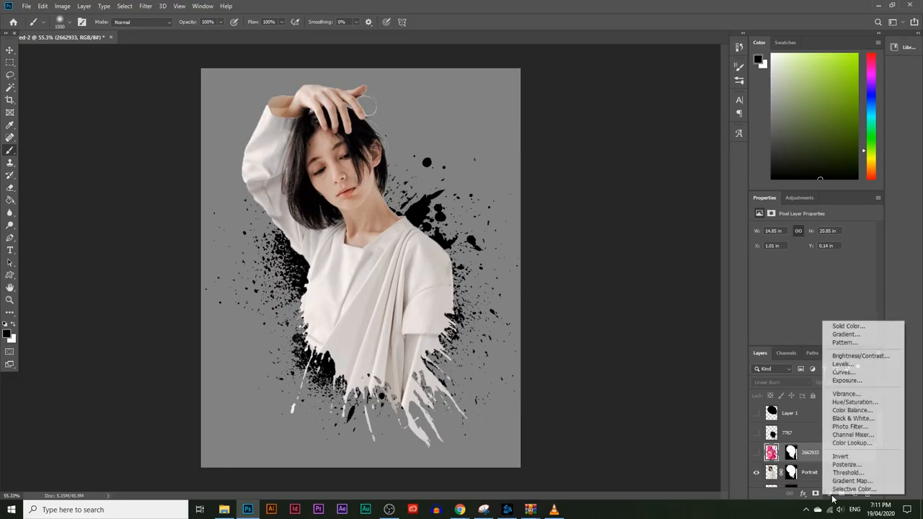
click(836, 490)
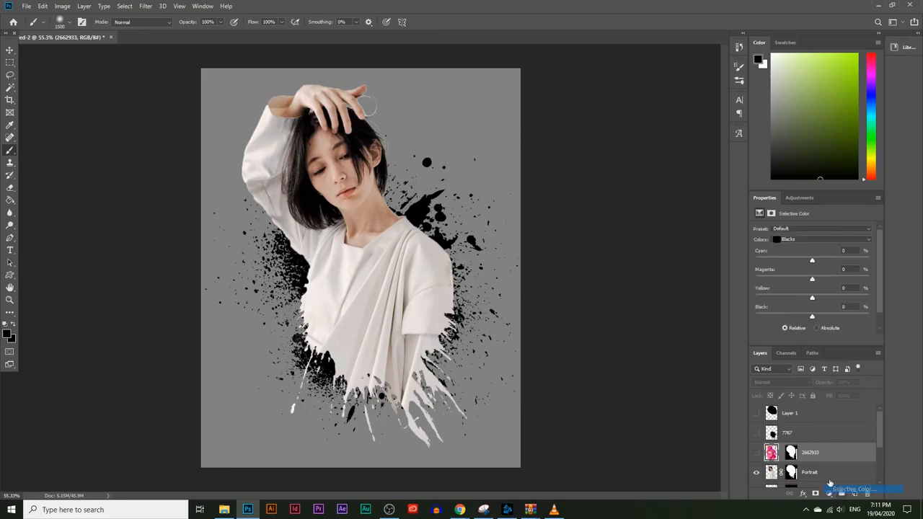
click(821, 240)
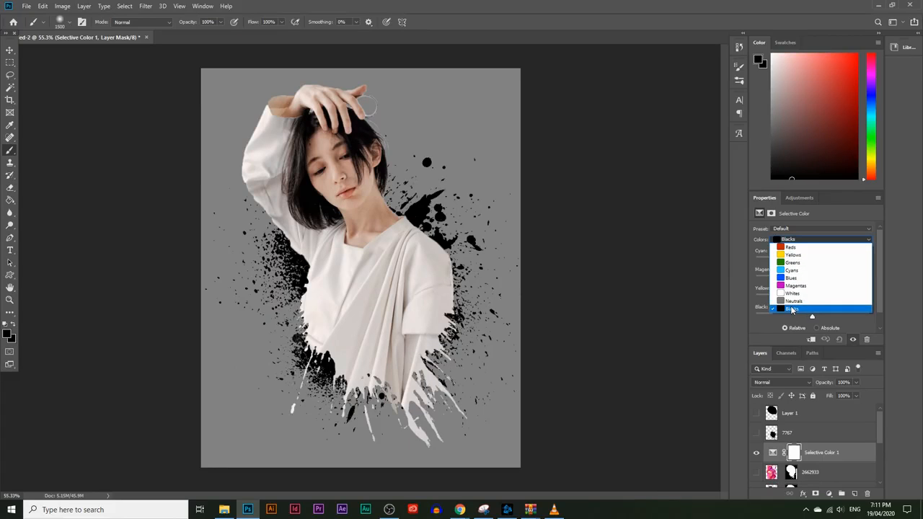
click(798, 303)
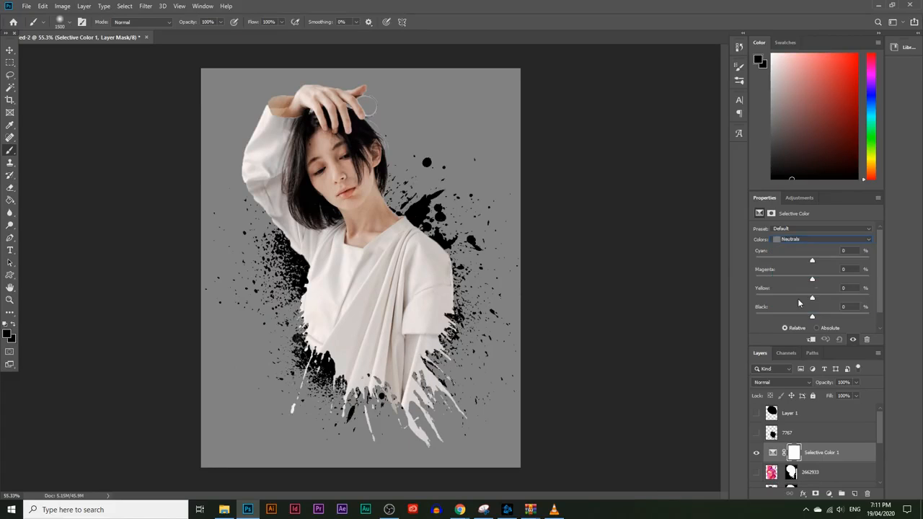
drag(812, 260, 819, 317)
drag(818, 279, 813, 260)
drag(823, 450, 866, 493)
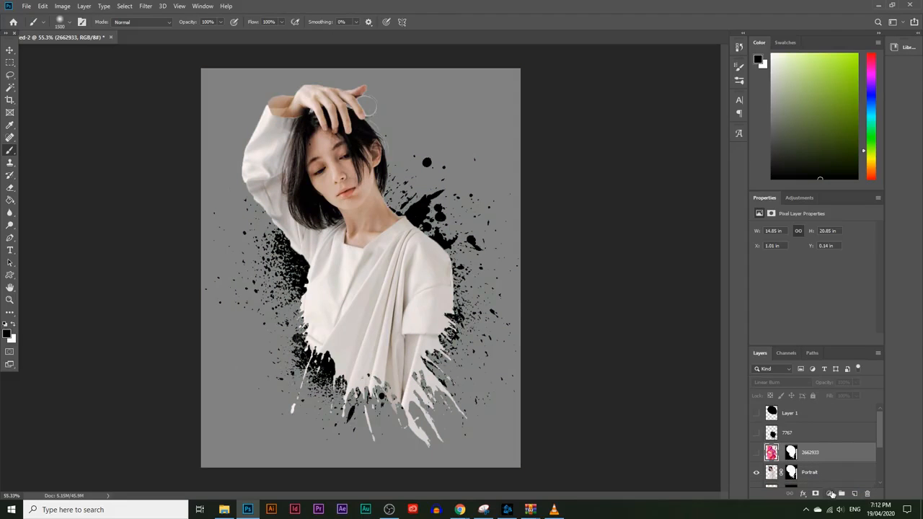
Add a Brightness/Contrast adjustment layer above the 2662933 layer with Brightness -32 and Contrast 64
click(831, 493)
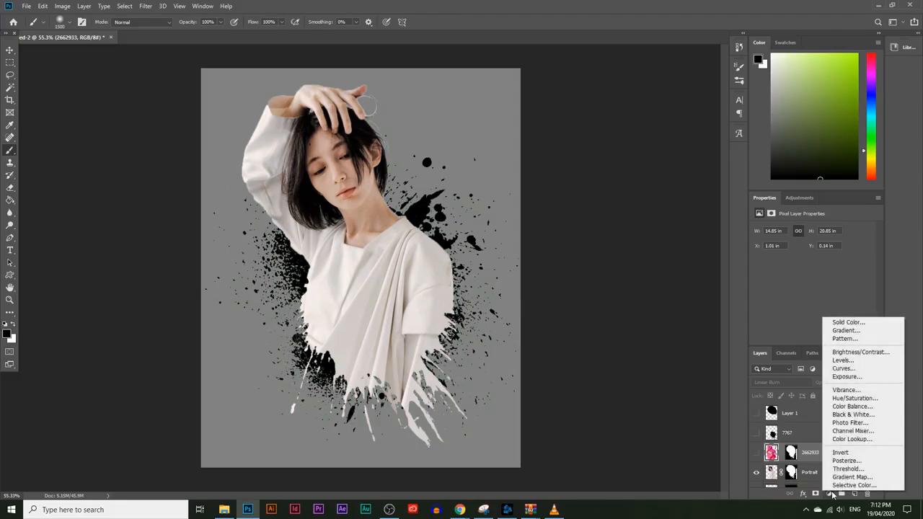
click(862, 353)
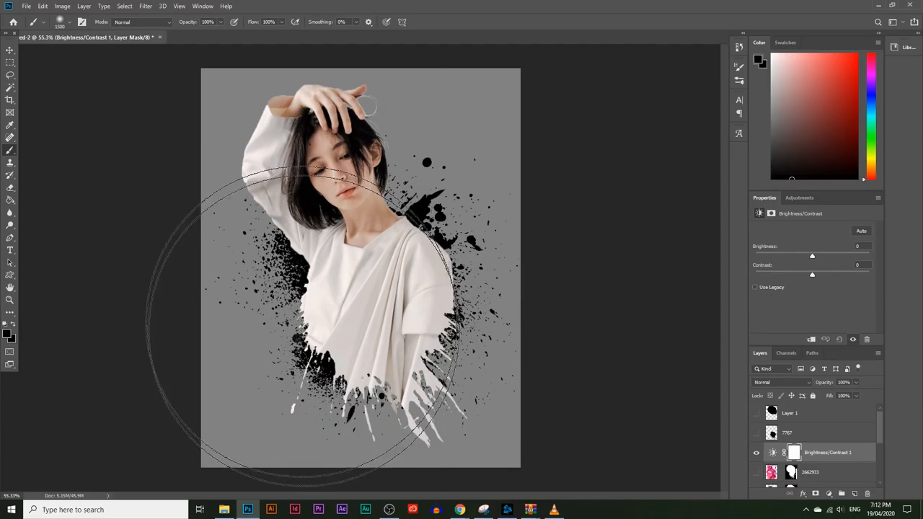
drag(812, 255, 862, 278)
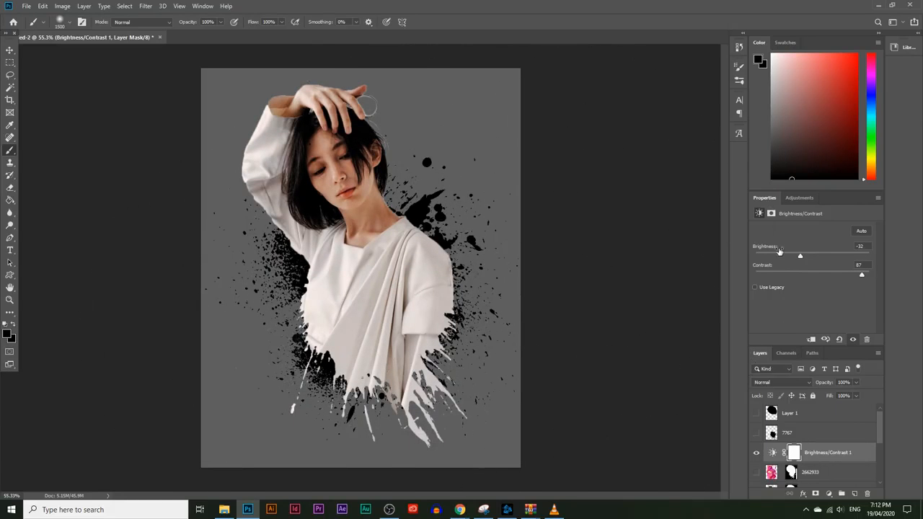
drag(861, 275, 852, 276)
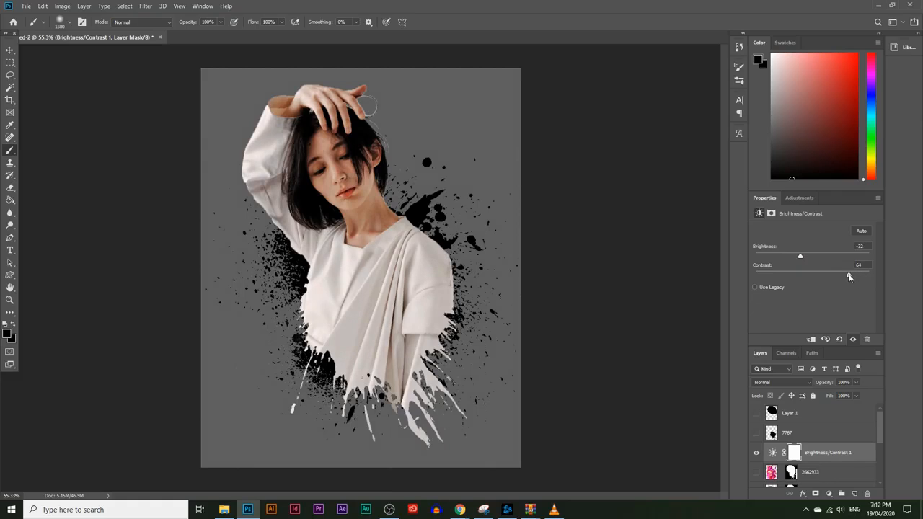